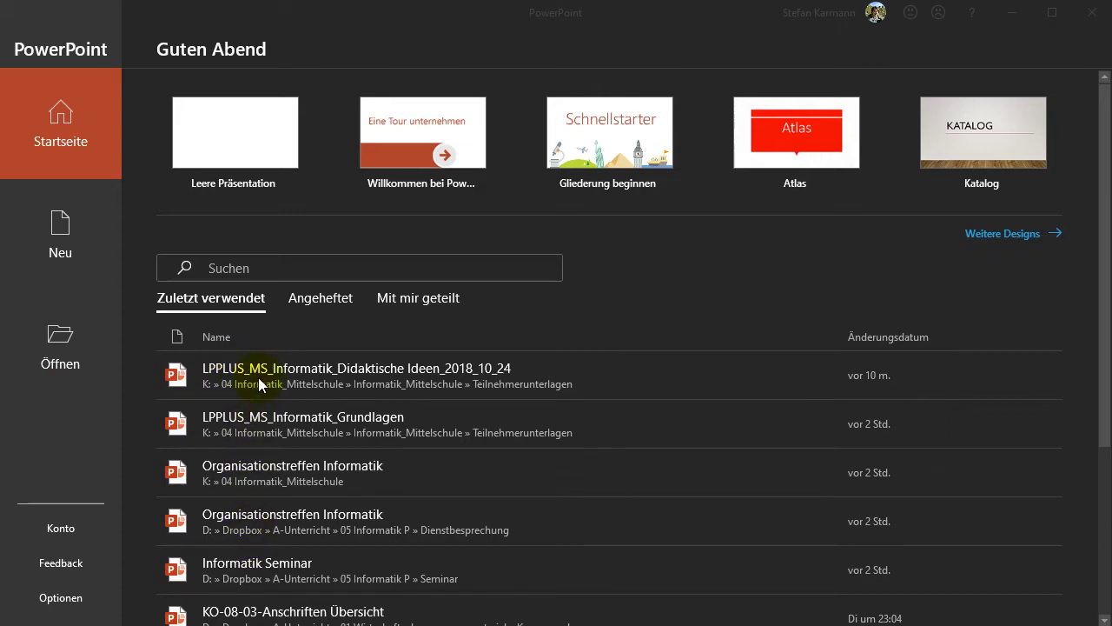
Step: Open the Neu page and choose Leere Präsentation
{"action": "left_click", "coordinate": [52, 235]}
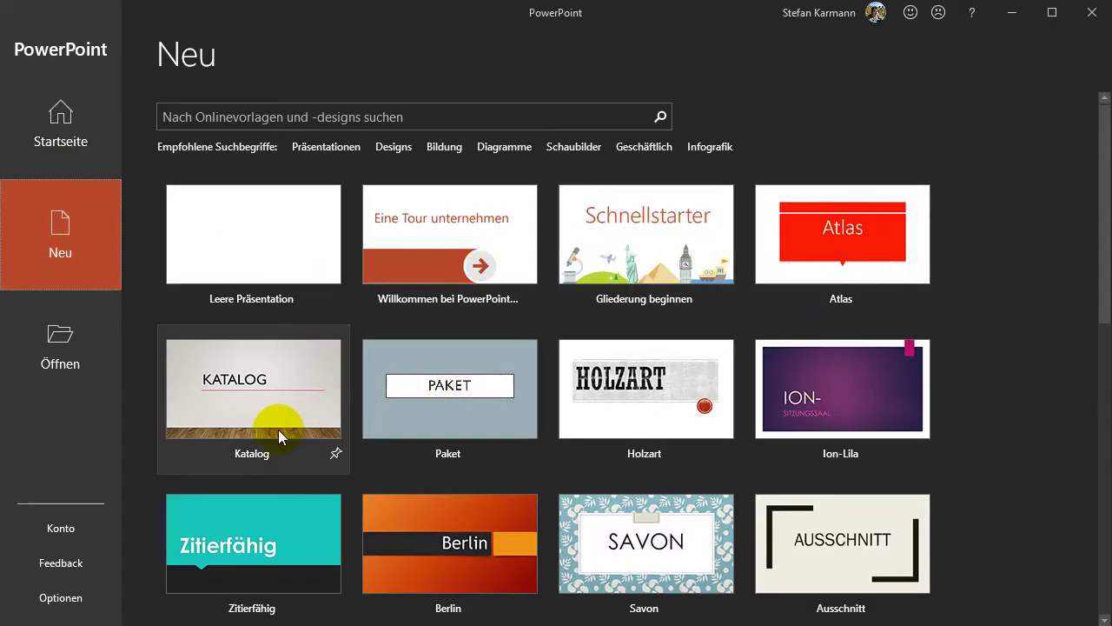
{"action": "left_click", "coordinate": [257, 257]}
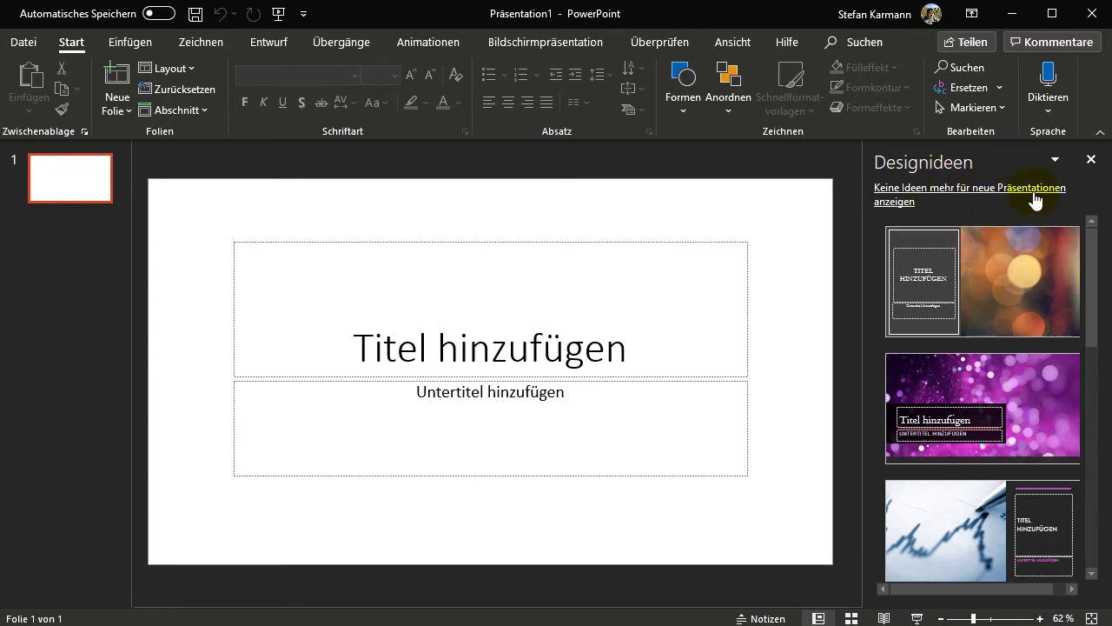
Step: Apply the wood-textured Organisch theme from the Entwurf Designs gallery and close Designideen
{"action": "left_click", "coordinate": [1092, 161]}
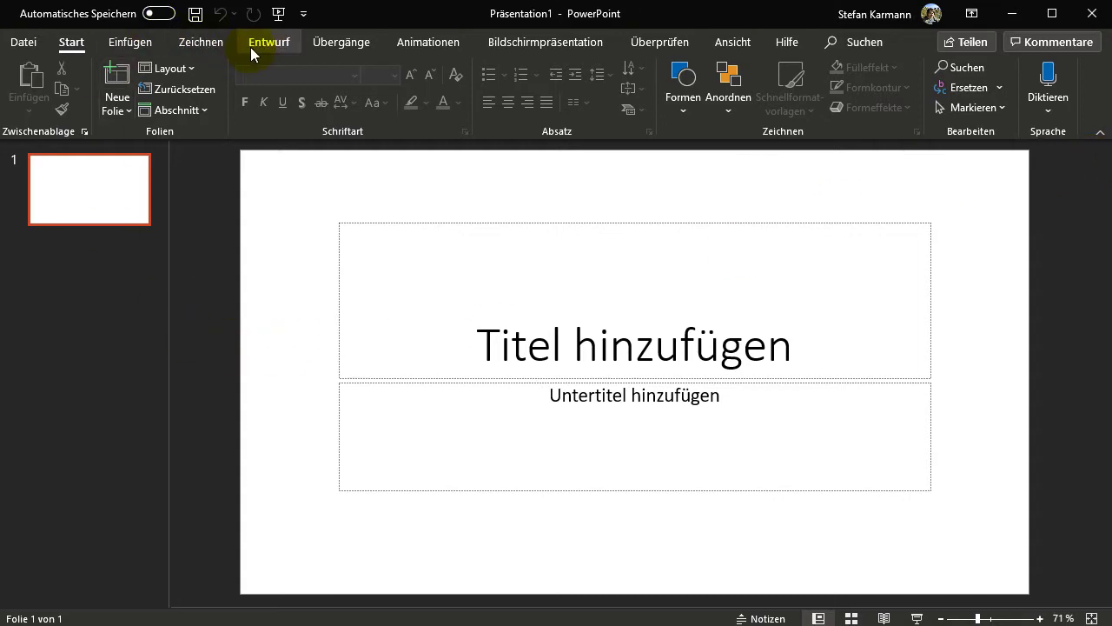
{"action": "left_click", "coordinate": [273, 51]}
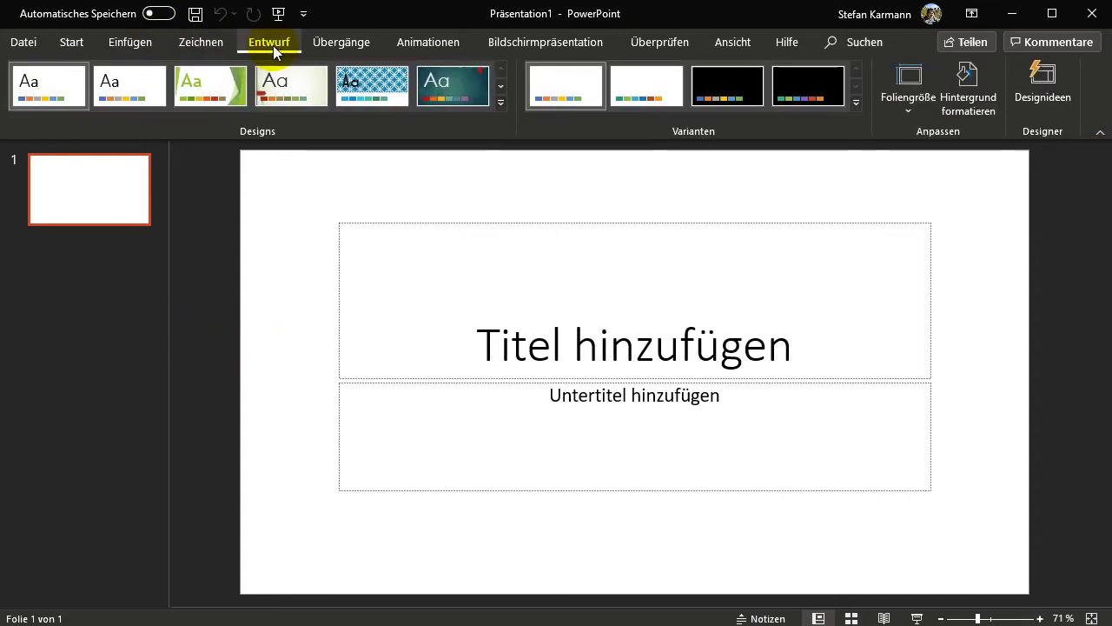
{"action": "left_click", "coordinate": [500, 103]}
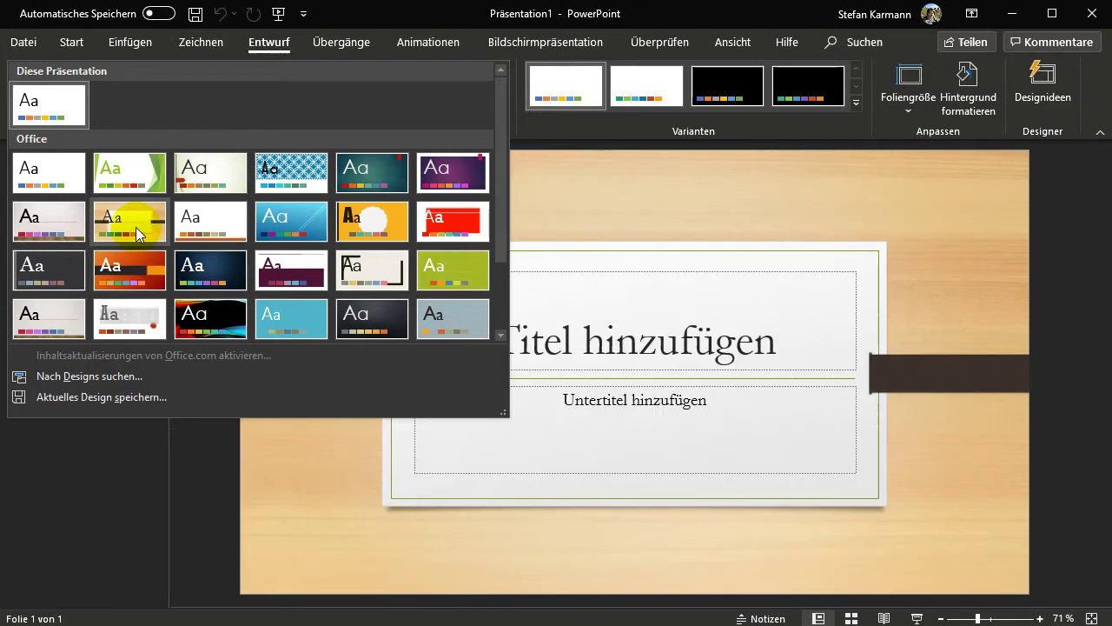
{"action": "left_click", "coordinate": [135, 227]}
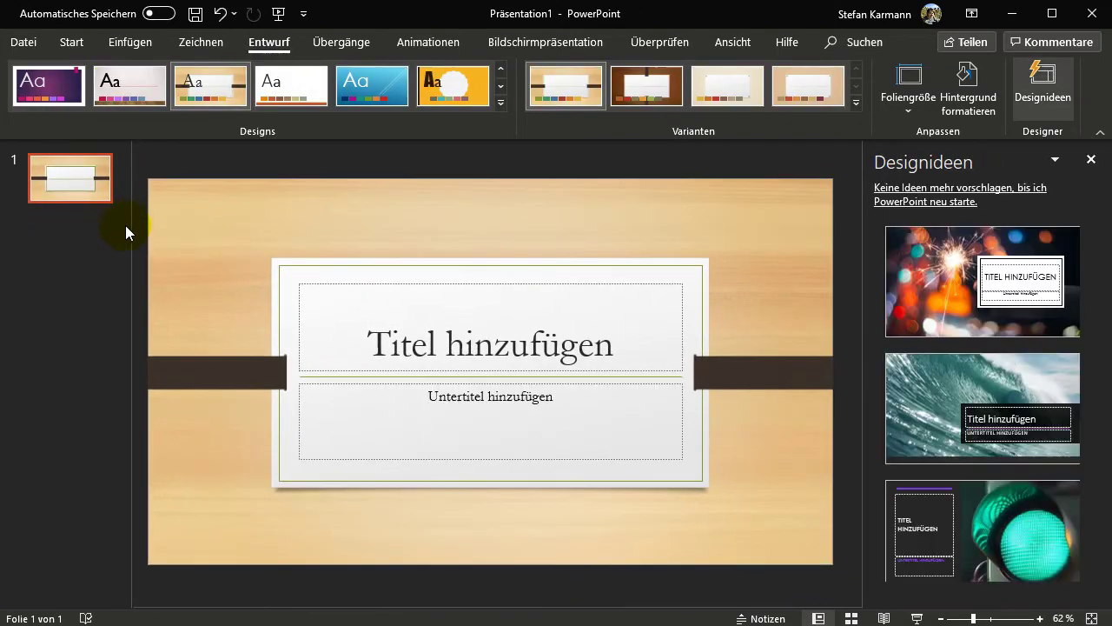
{"action": "left_click", "coordinate": [1092, 159]}
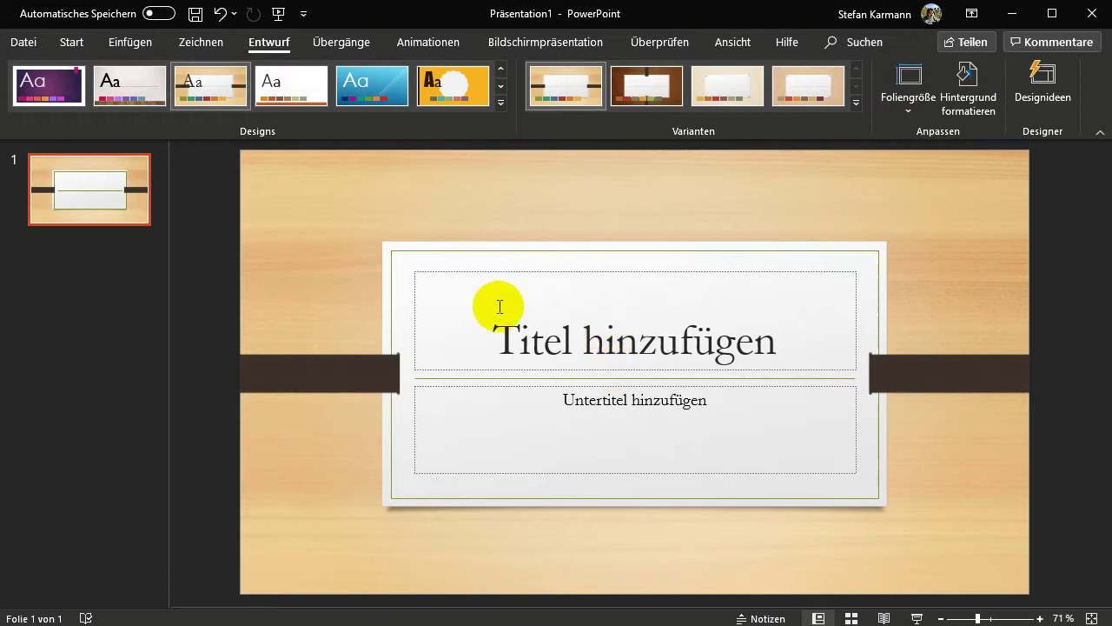
Step: Enter 'Powerpoint' as the title and 'Ein Programm zum Präsentieren' as the subtitle
{"action": "left_click", "coordinate": [606, 346]}
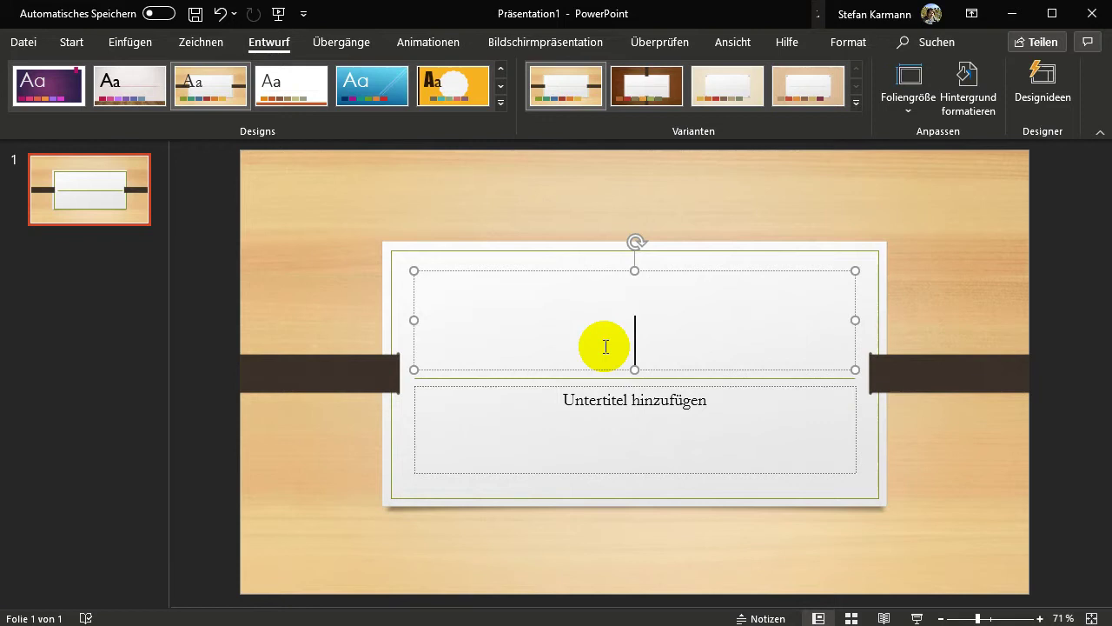
{"action": "type", "text": "Powerpoint"}
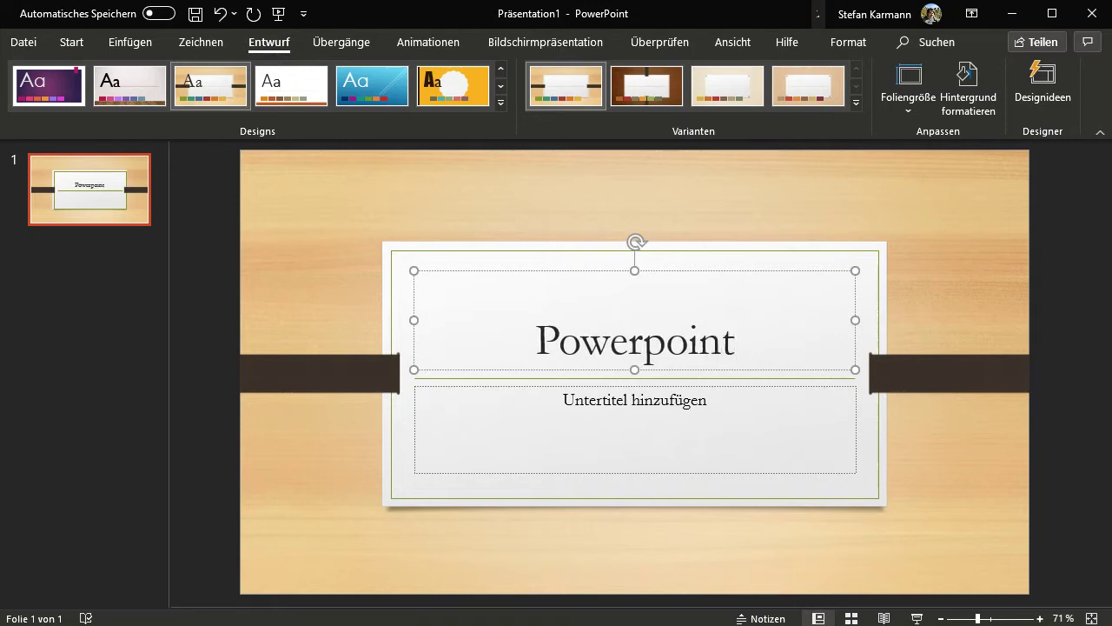
{"action": "left_click", "coordinate": [586, 406]}
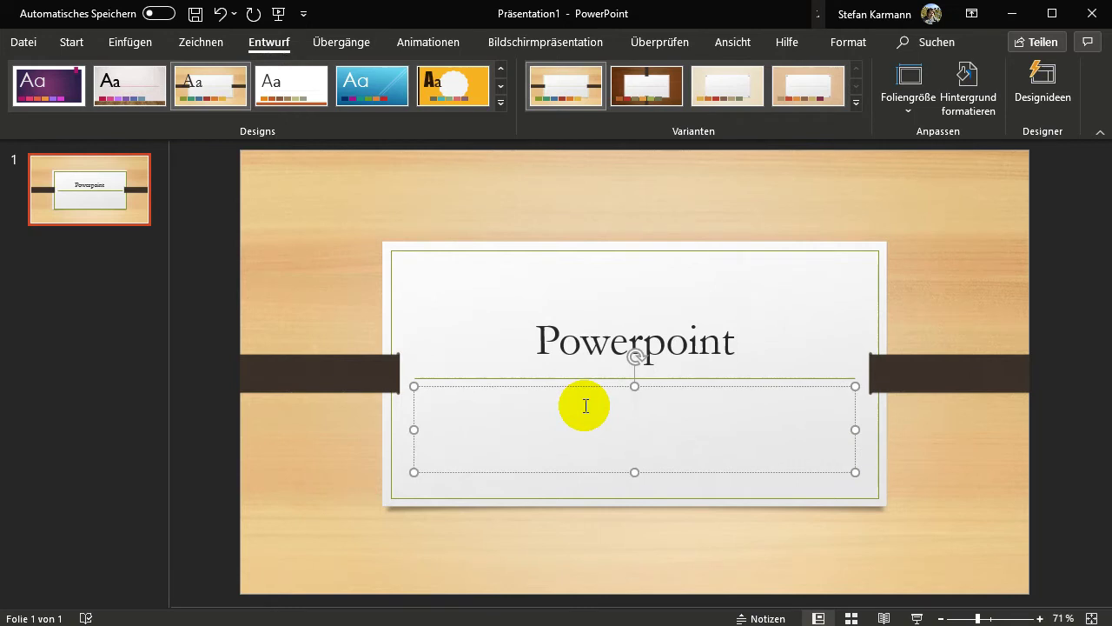
{"action": "type", "text": "Ein Programm zum Präsentieren"}
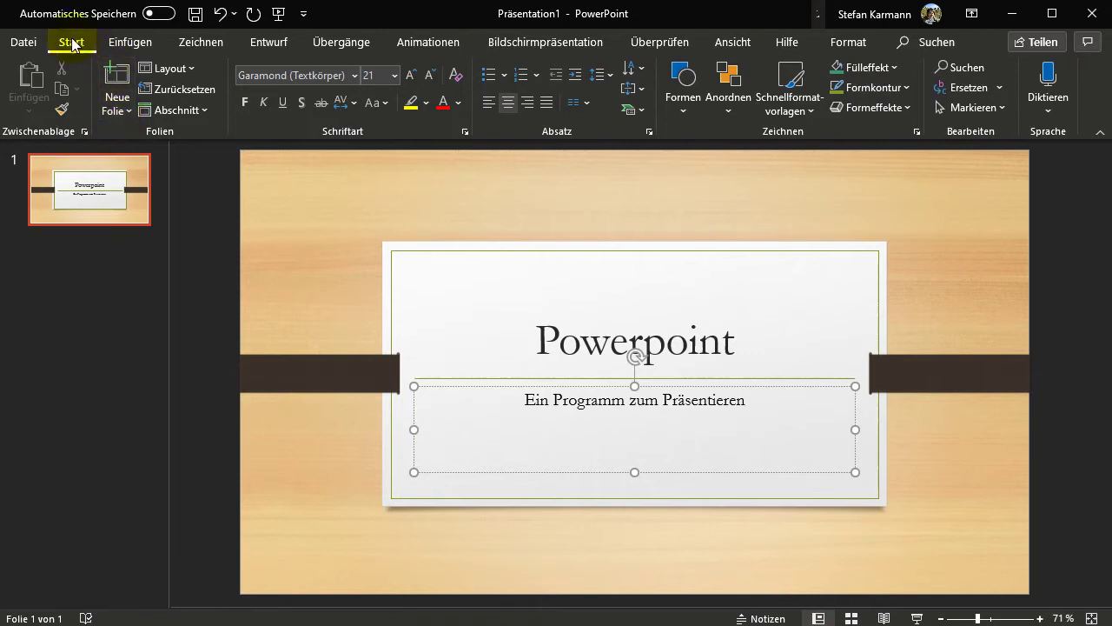
Step: Add a new slide with the Titel und Inhalt layout
{"action": "left_click", "coordinate": [126, 115]}
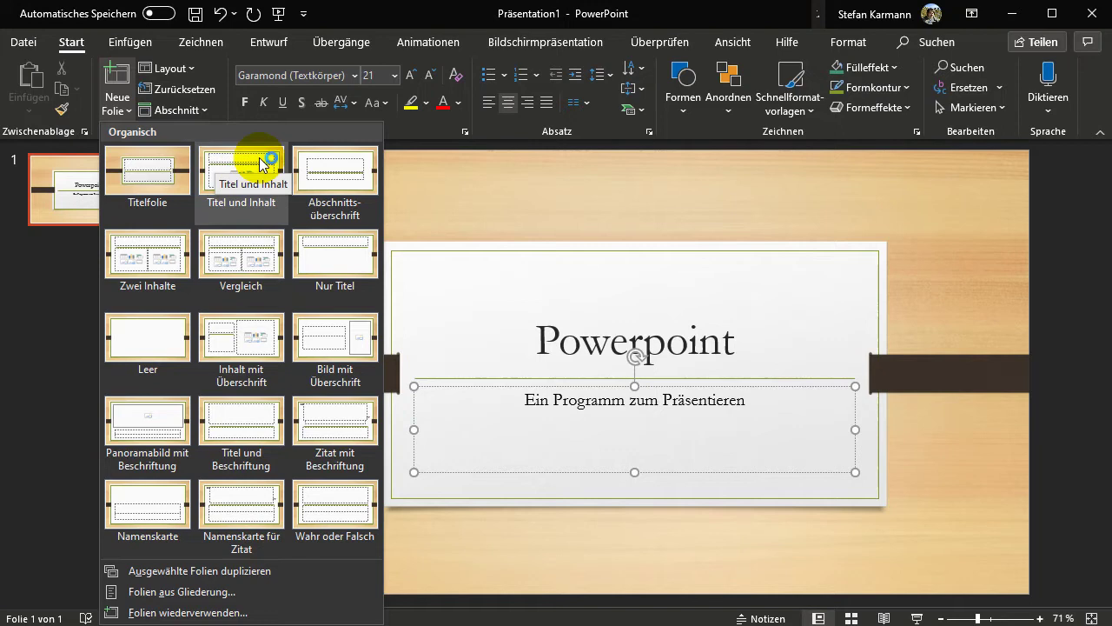
{"action": "left_click", "coordinate": [260, 158]}
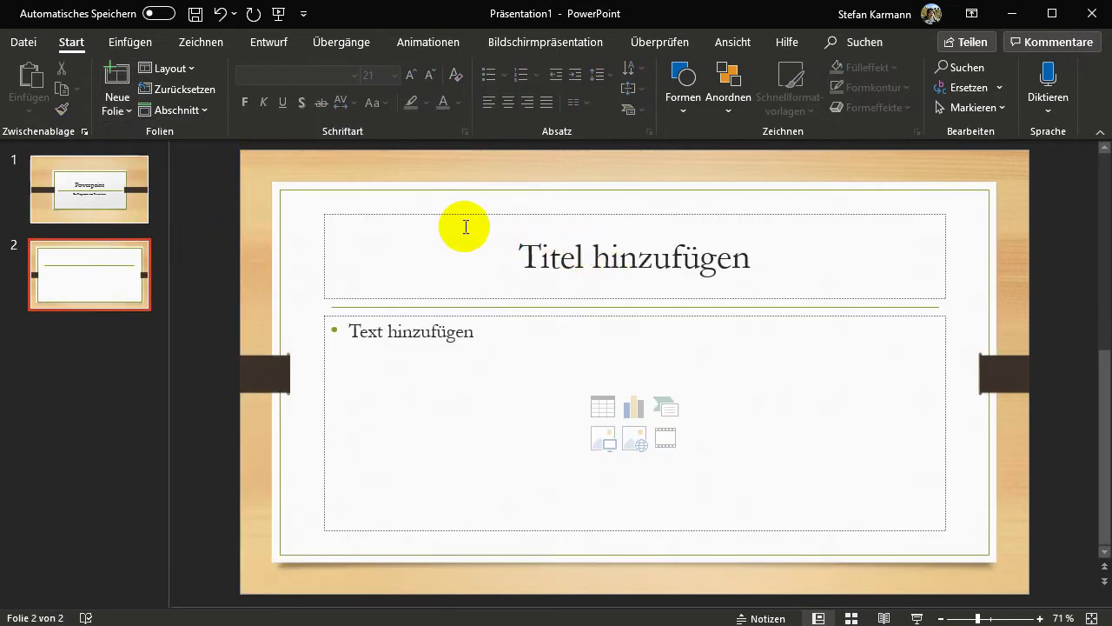
{"action": "left_click", "coordinate": [498, 245]}
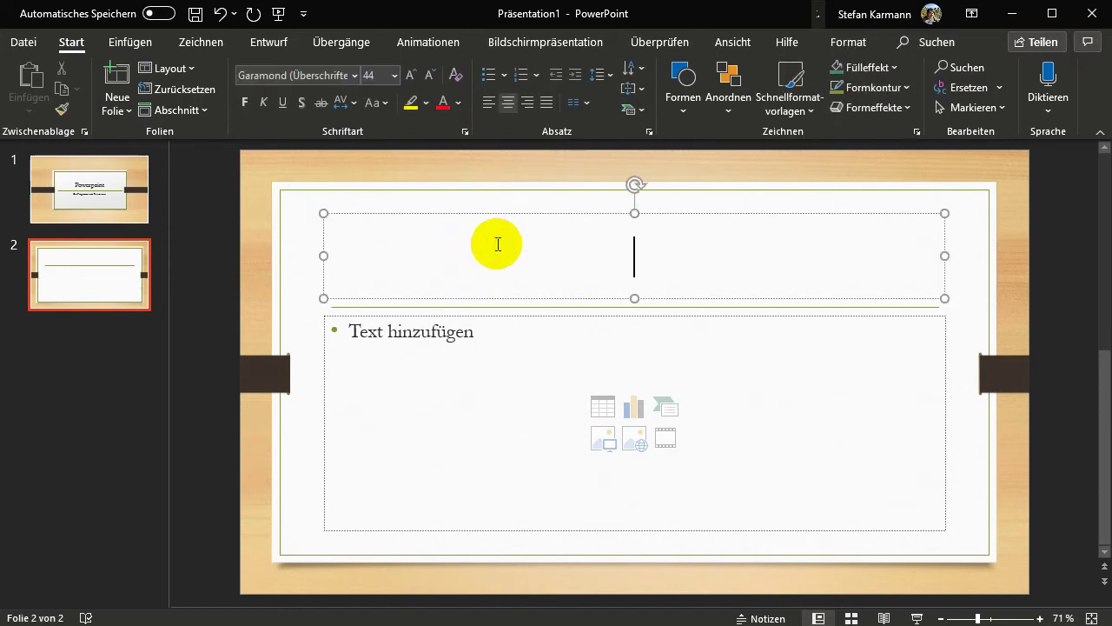
{"action": "left_click", "coordinate": [479, 381]}
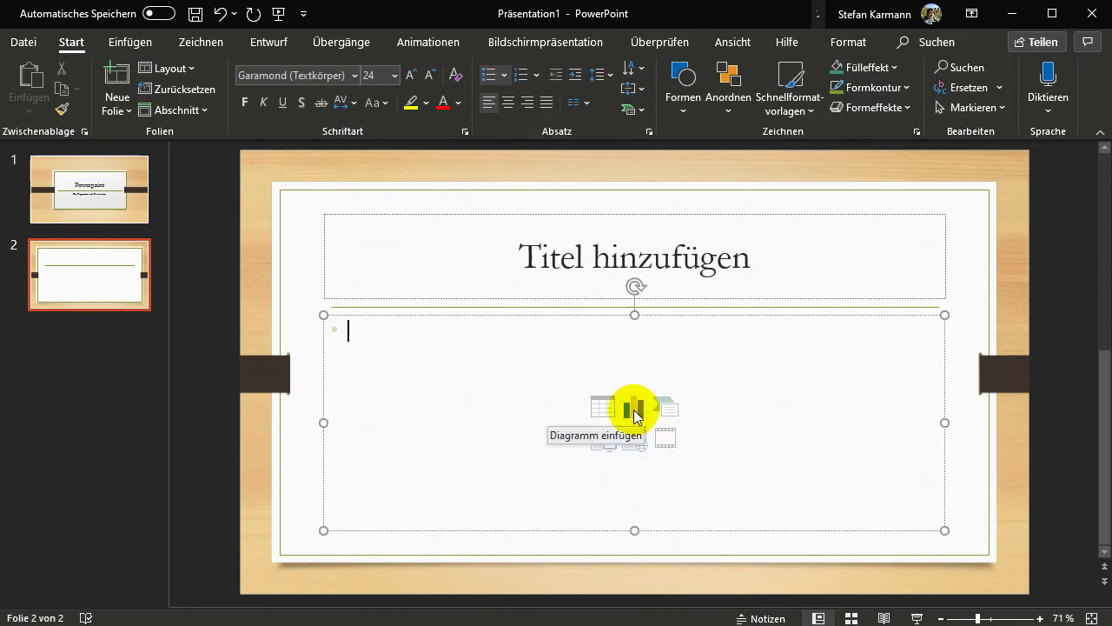
Step: Title it 'Powerpoint, perfekt für...' and list Referate, Buchvorstellungen and Projekte as bullets
{"action": "left_click", "coordinate": [603, 256]}
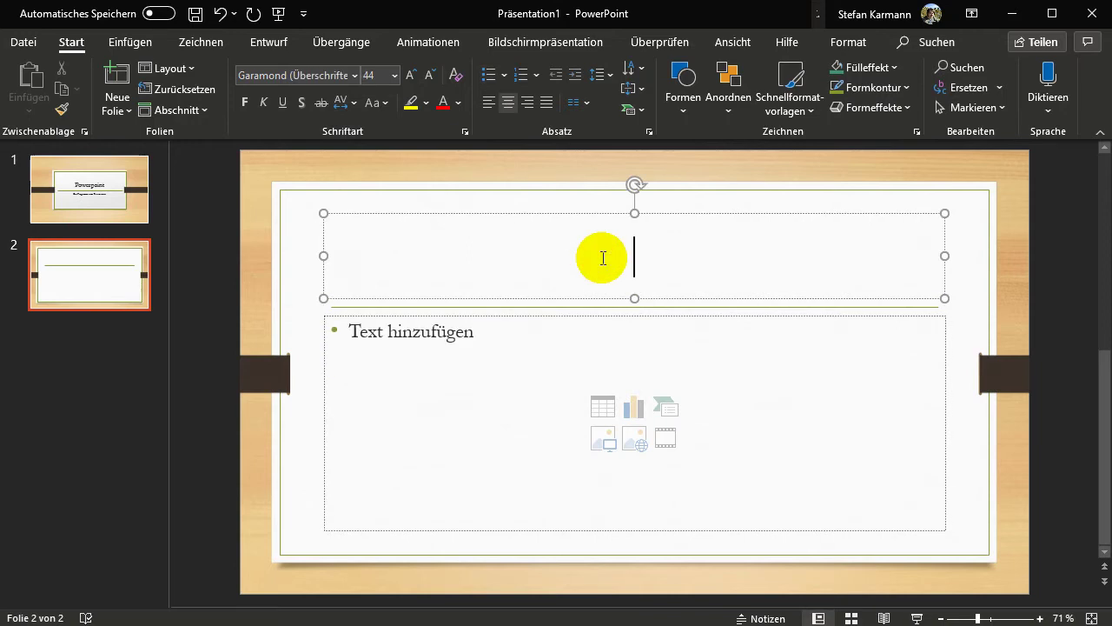
{"action": "type", "text": "Powerpoint, perf"}
{"action": "type", "text": "für..."}
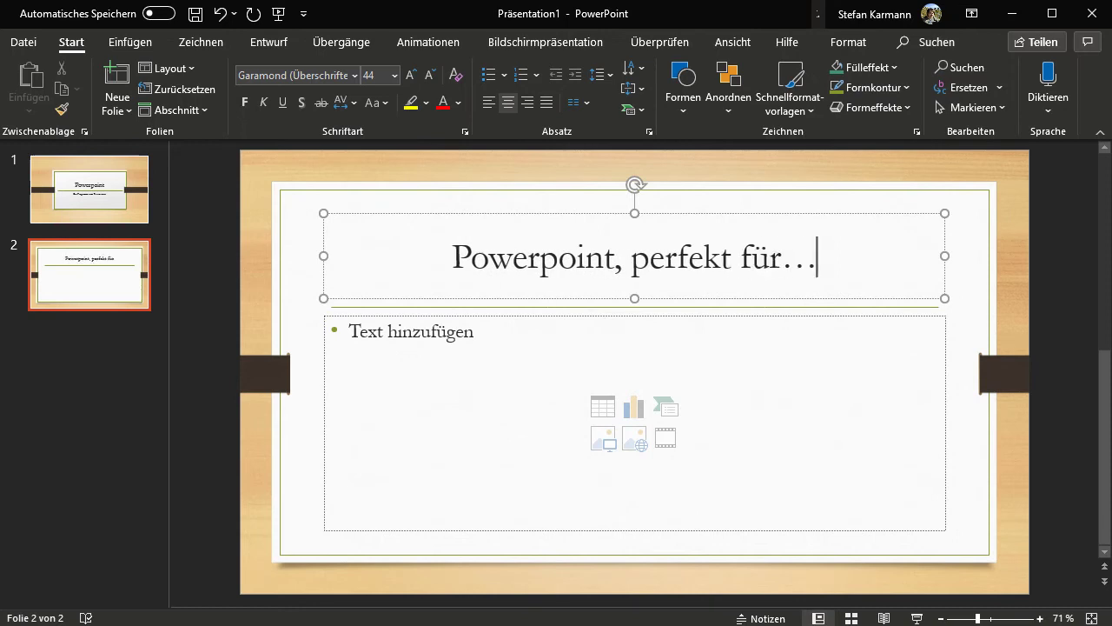
{"action": "left_click", "coordinate": [464, 337]}
{"action": "type", "text": "Referate"}
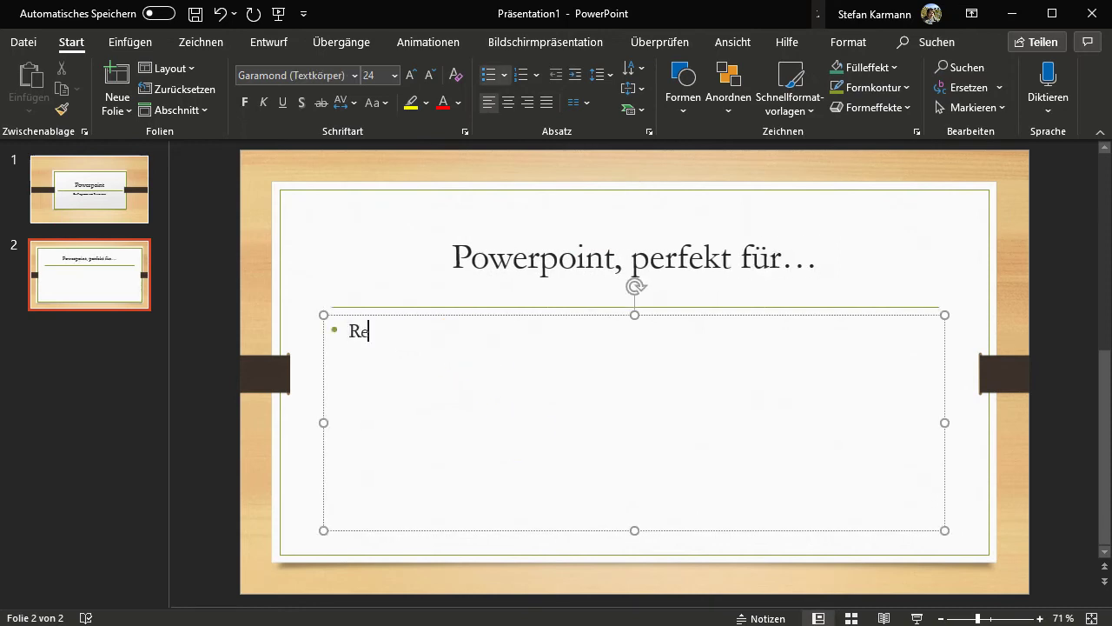
{"action": "key", "text": "Return"}
{"action": "type", "text": "Buchvor"}
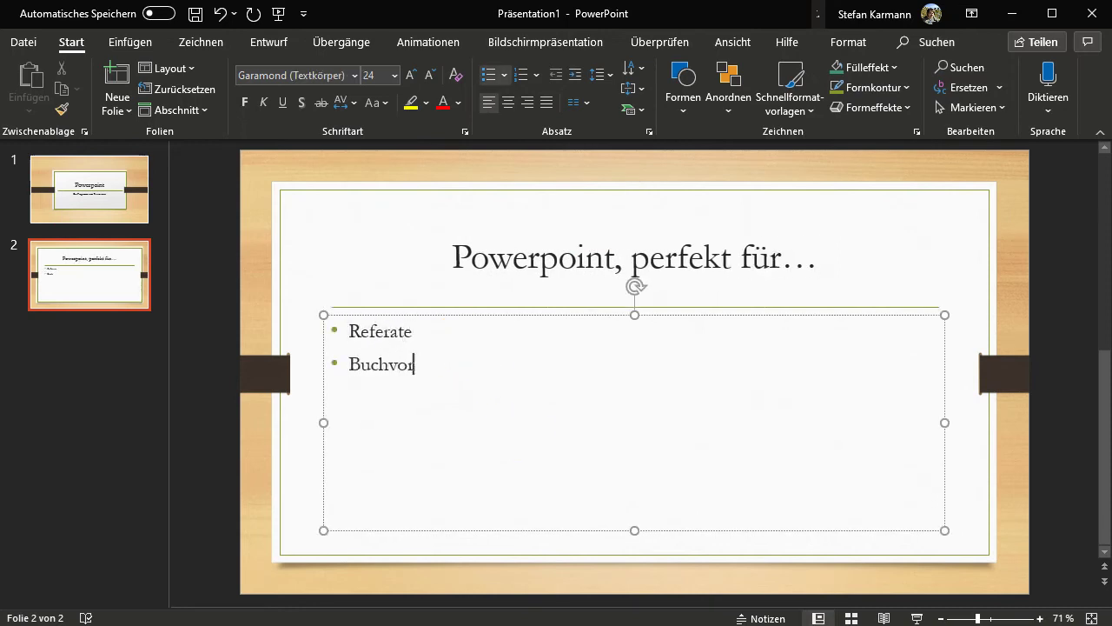
{"action": "type", "text": "stellungen"}
{"action": "key", "text": "Return"}
{"action": "type", "text": "Profekte"}
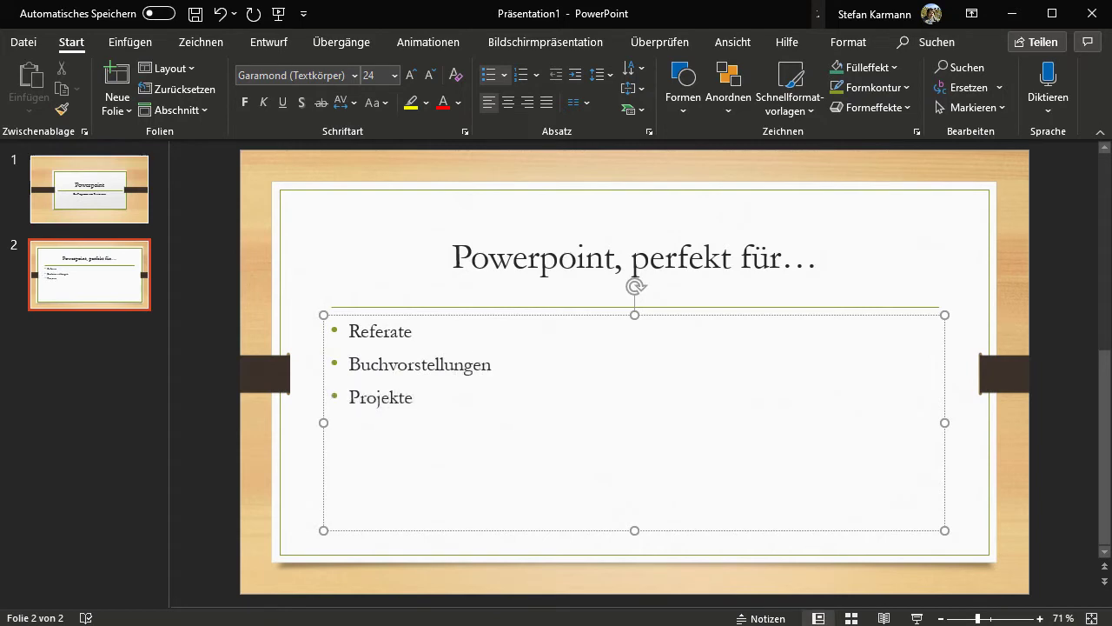
{"action": "left_click", "coordinate": [380, 258]}
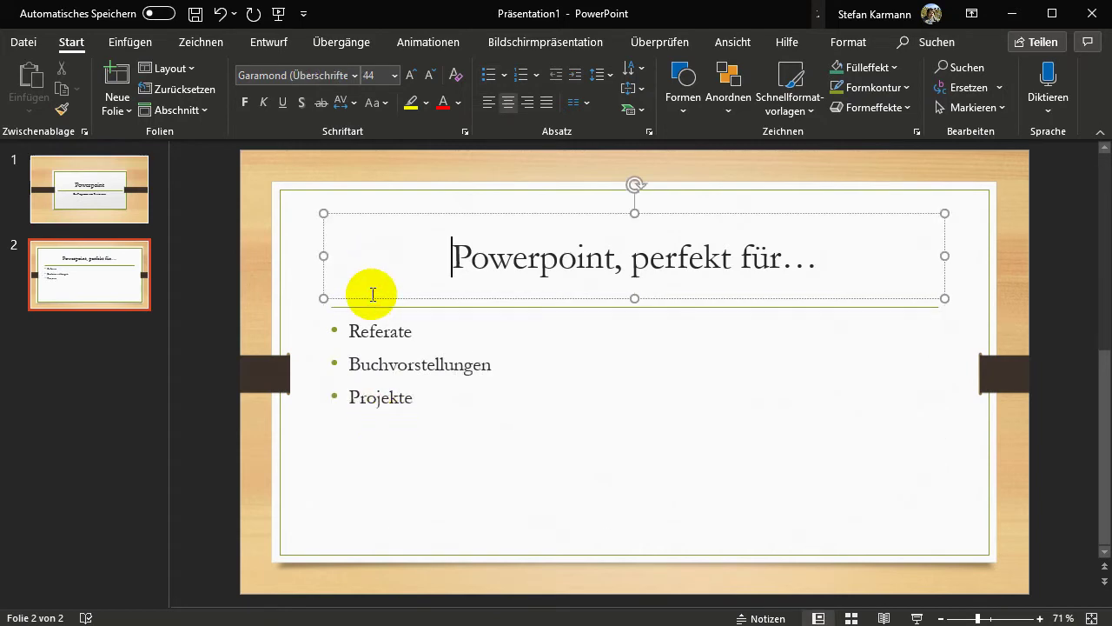
Step: Add a stray extra bullet below Projekte on slide 2, then delete it again
{"action": "left_click", "coordinate": [356, 335]}
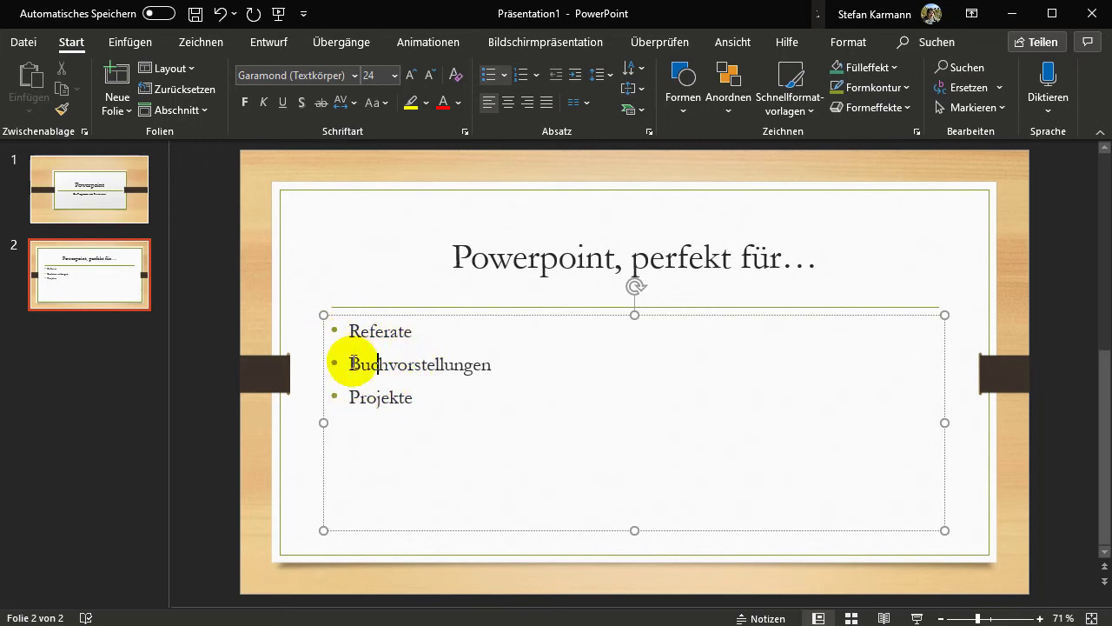
{"action": "left_click", "coordinate": [423, 398]}
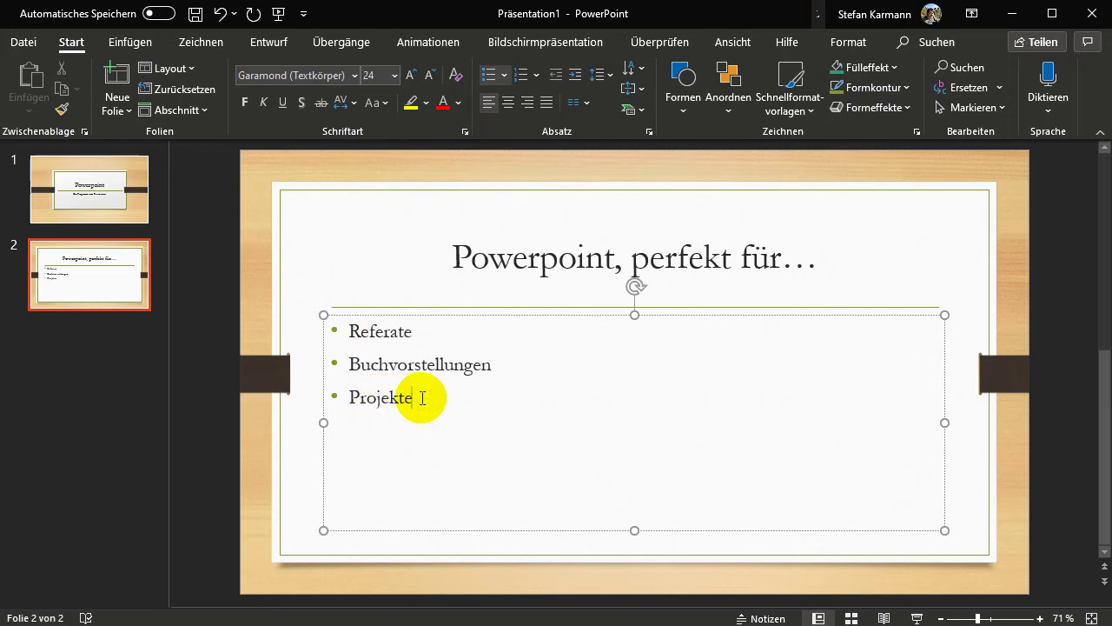
{"action": "key", "text": "Return"}
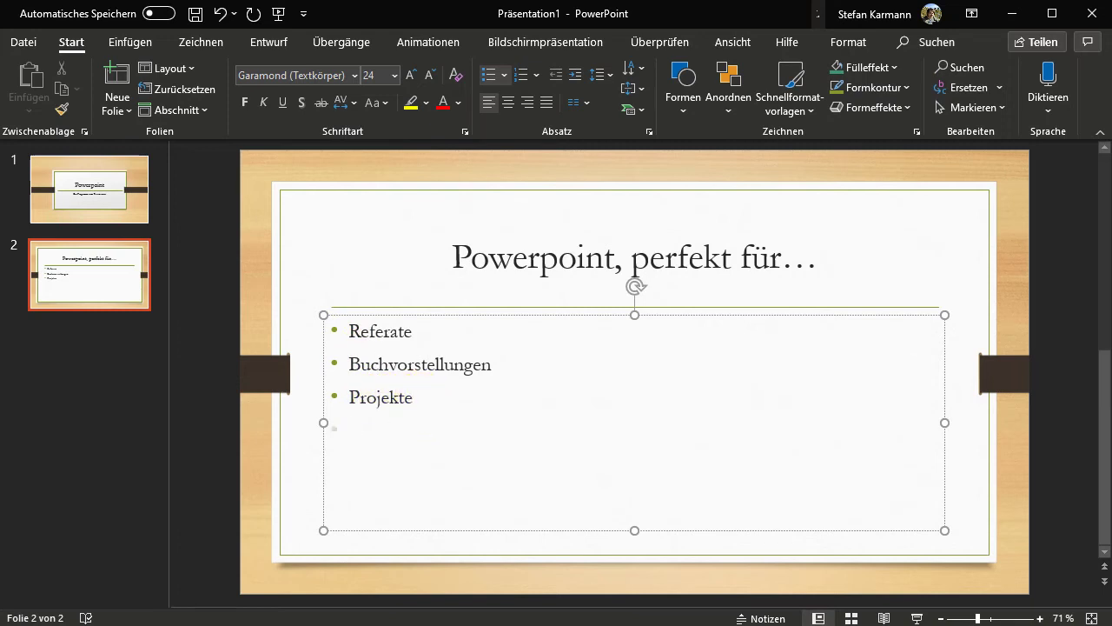
{"action": "type", "text": "d"}
{"action": "type", "text": "d"}
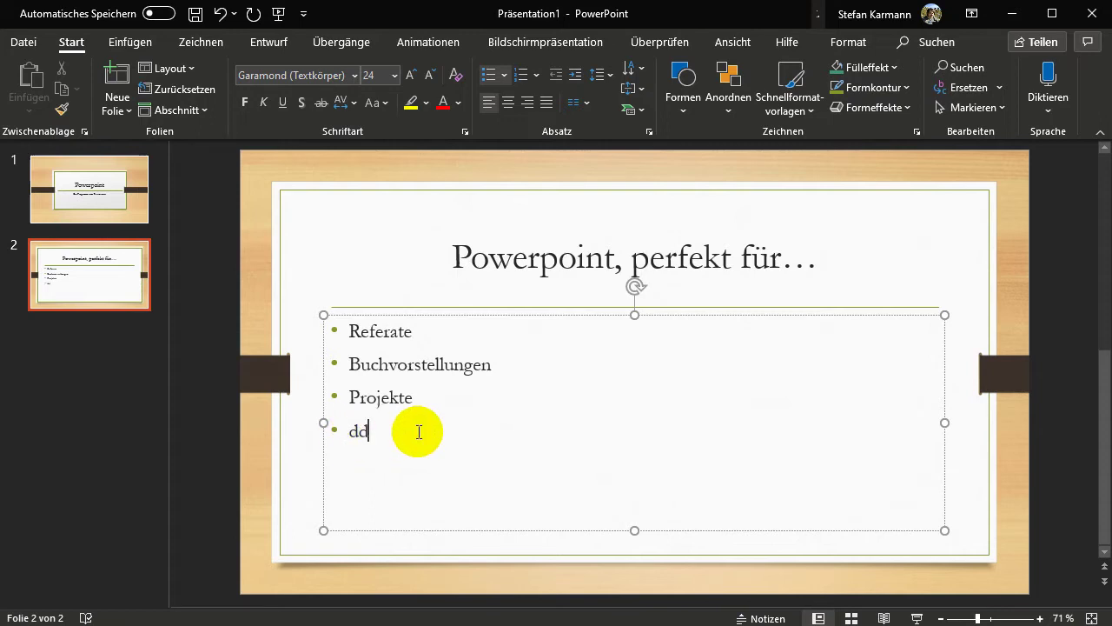
{"action": "key", "text": "BackSpace"}
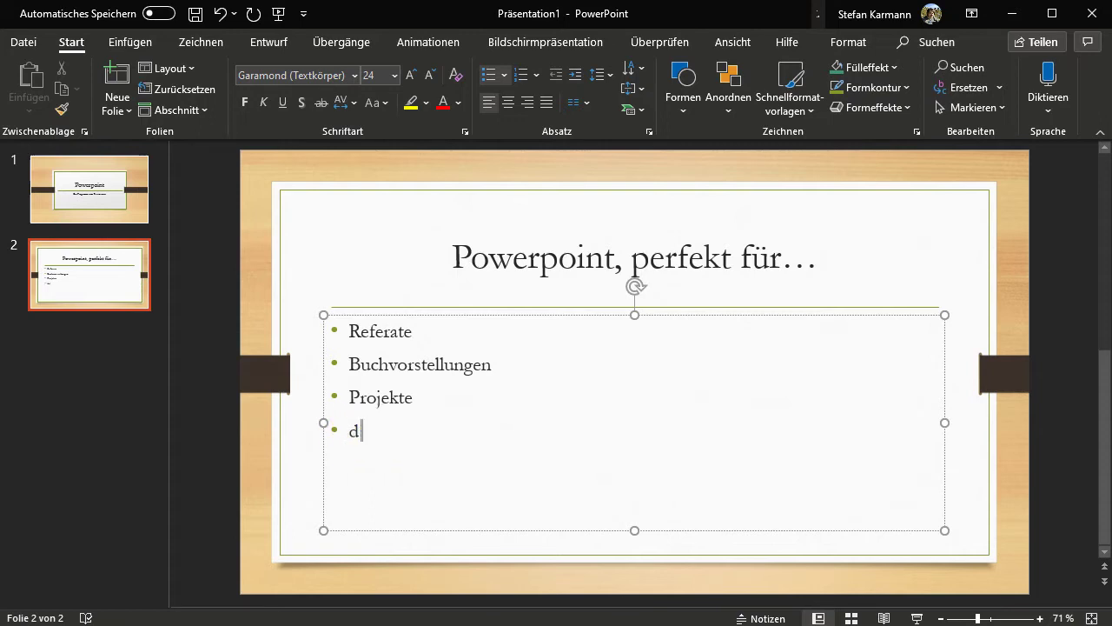
{"action": "key", "text": "BackSpace"}
{"action": "key", "text": "BackSpace"}
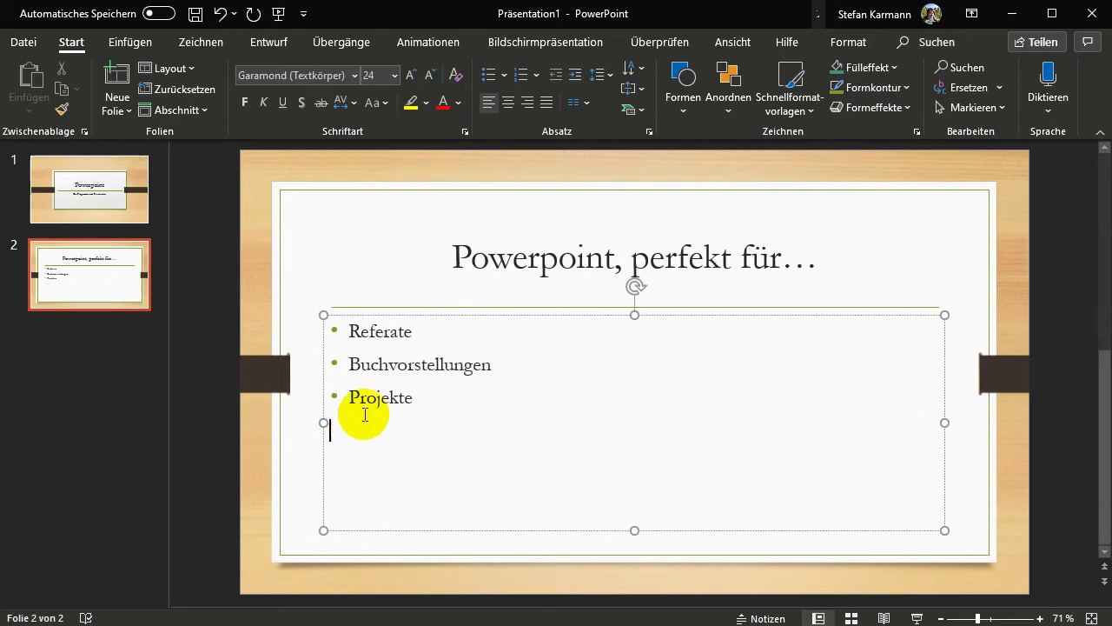
{"action": "left_click", "coordinate": [374, 398]}
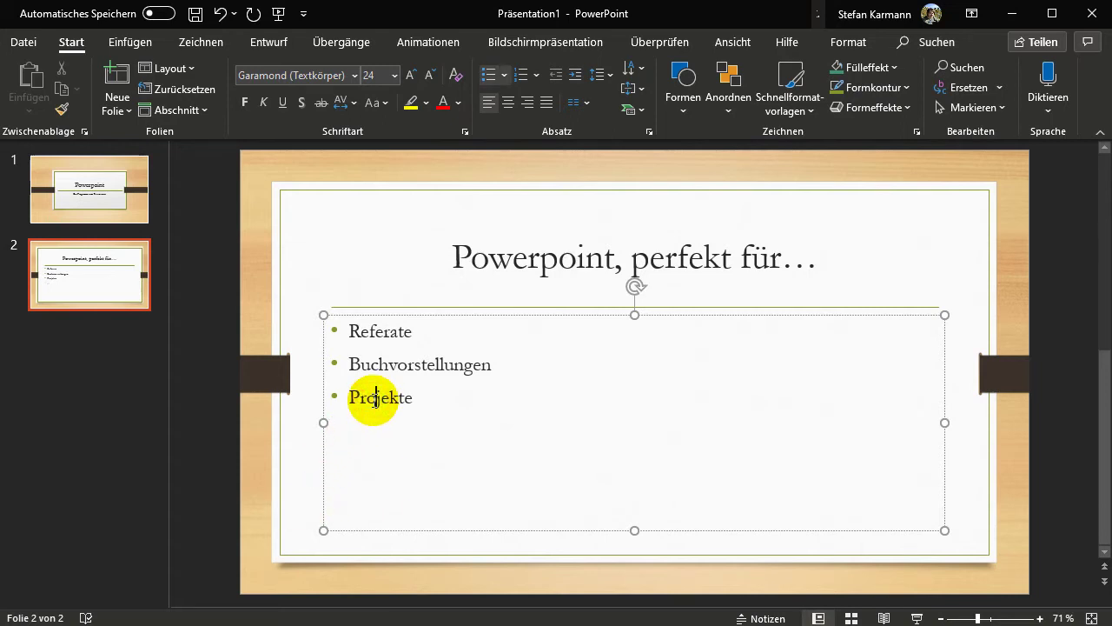
Step: Remove Projekte's bullet with Bullets > Keine, undo it, and show the new-slide layouts
{"action": "left_click", "coordinate": [506, 81]}
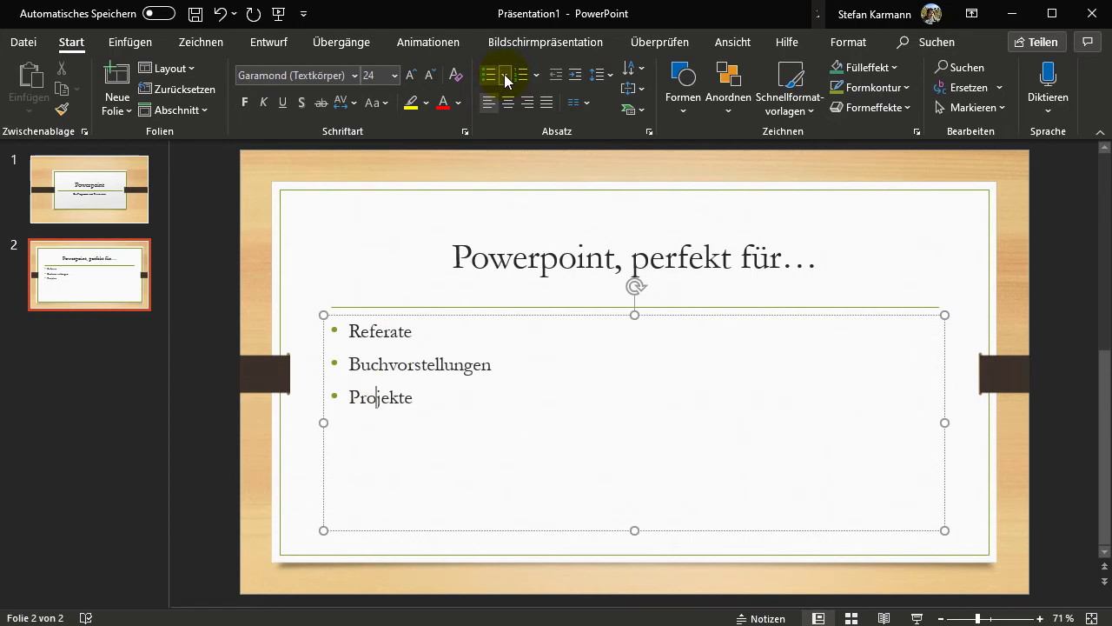
{"action": "left_click", "coordinate": [506, 81]}
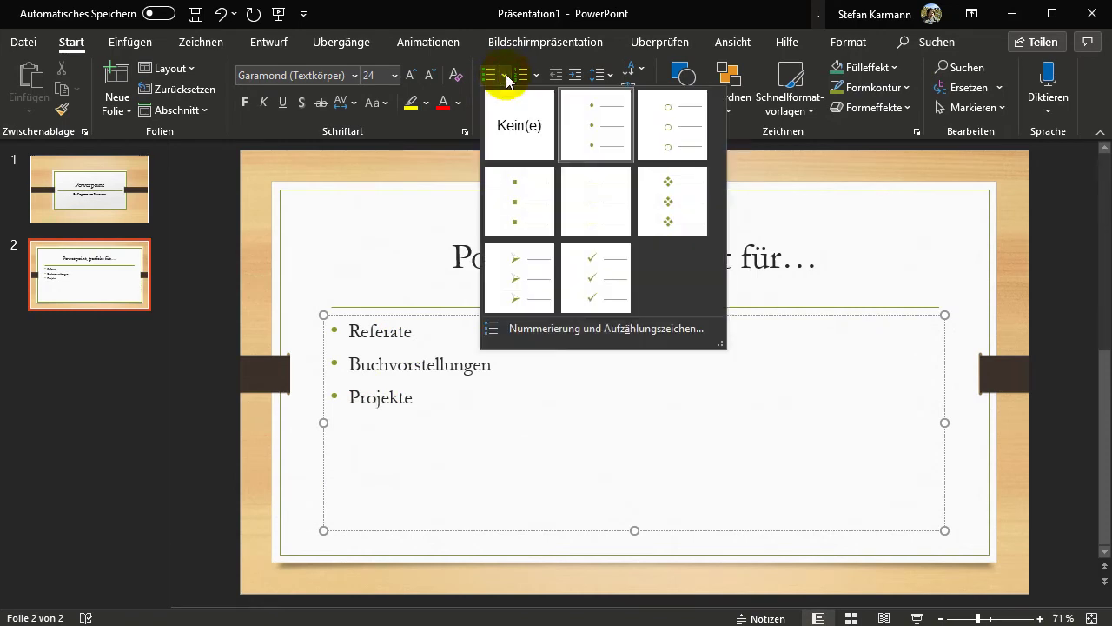
{"action": "left_click", "coordinate": [511, 123]}
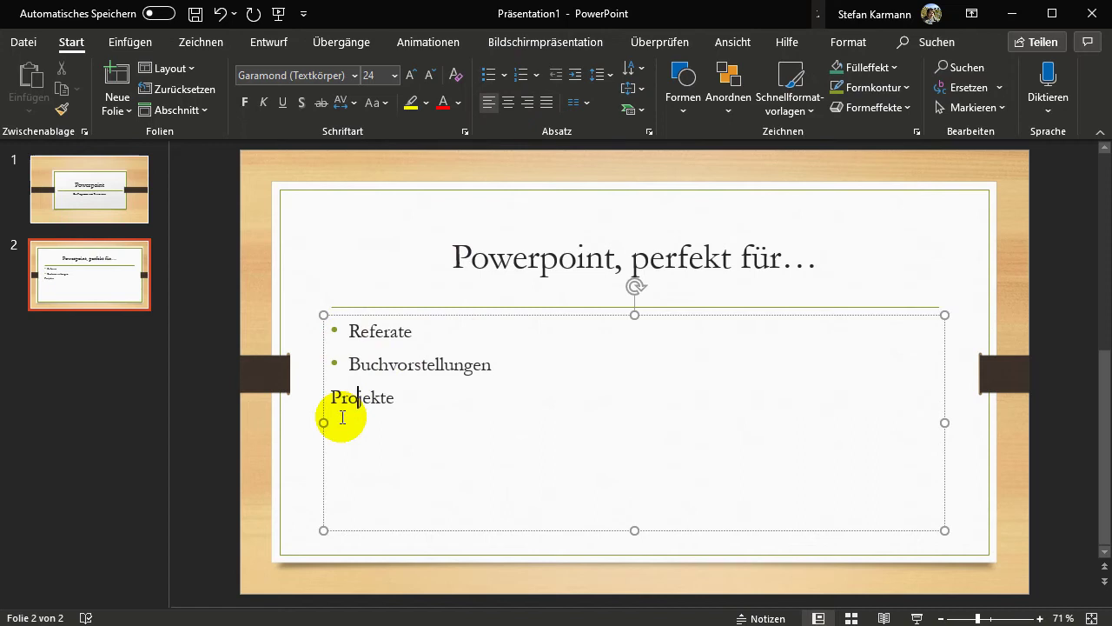
{"action": "left_click", "coordinate": [221, 15]}
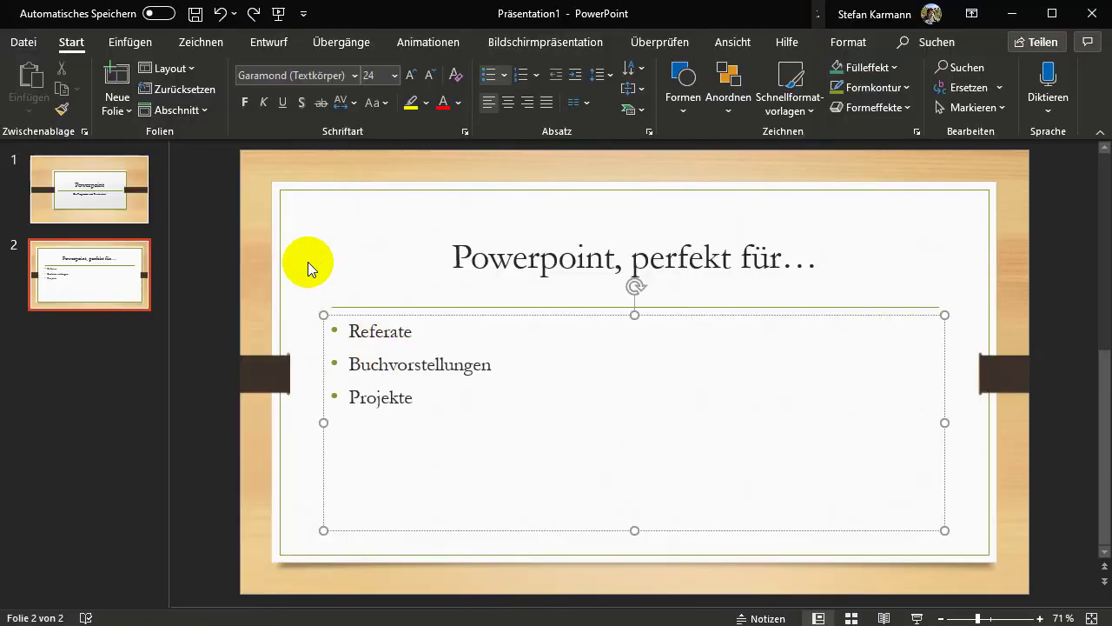
{"action": "left_click", "coordinate": [119, 110]}
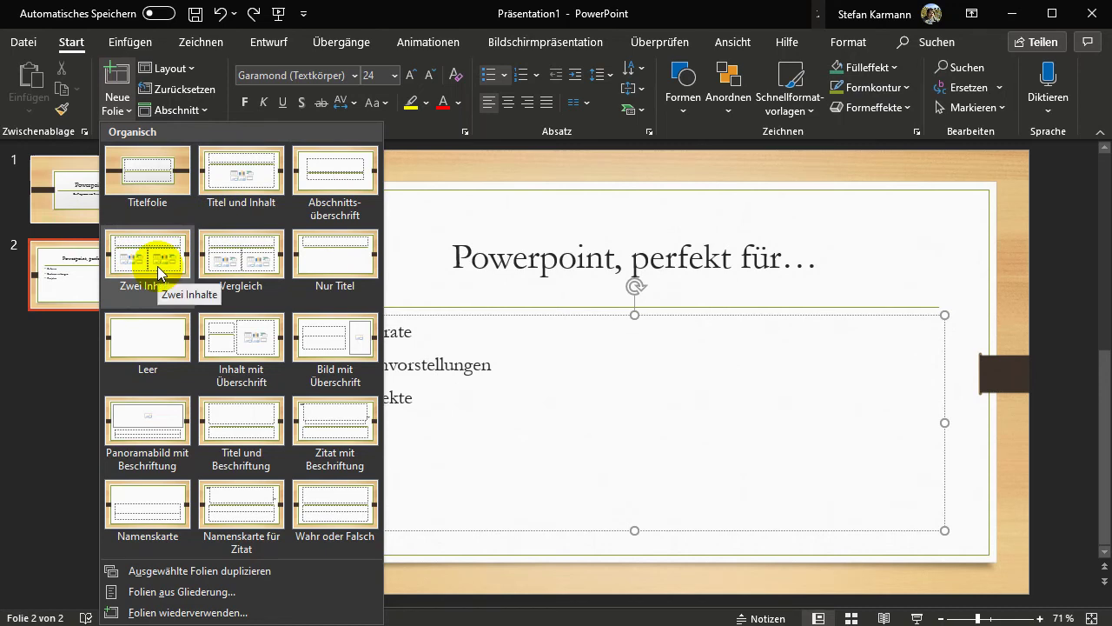
Step: Add a Zwei Inhalte slide and title it 'Bilder einfügen'
{"action": "left_click", "coordinate": [159, 273]}
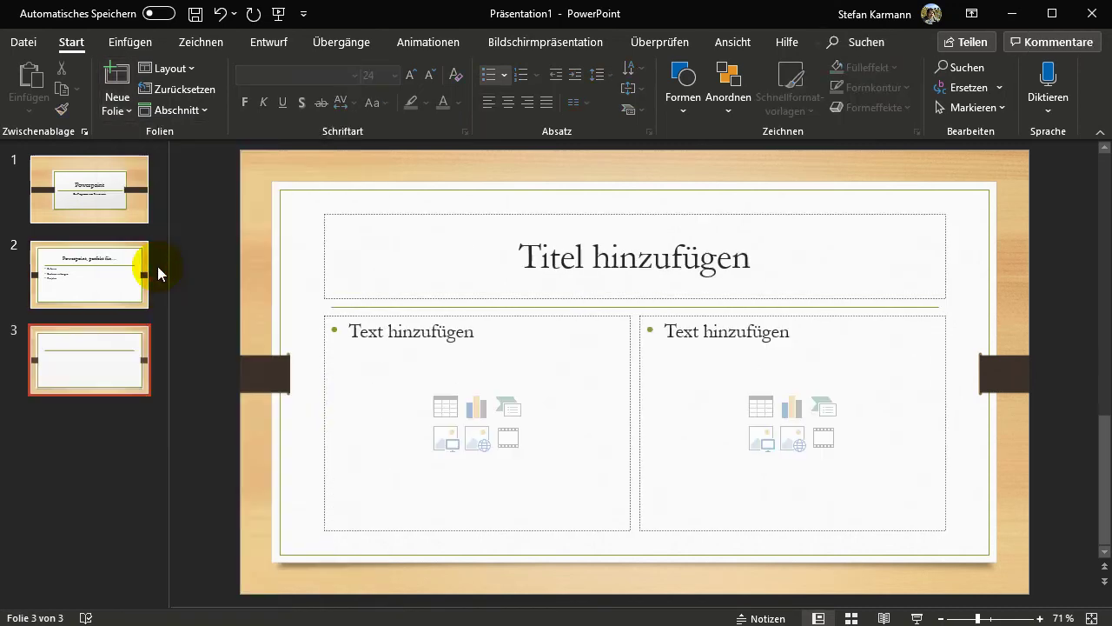
{"action": "left_click", "coordinate": [627, 259]}
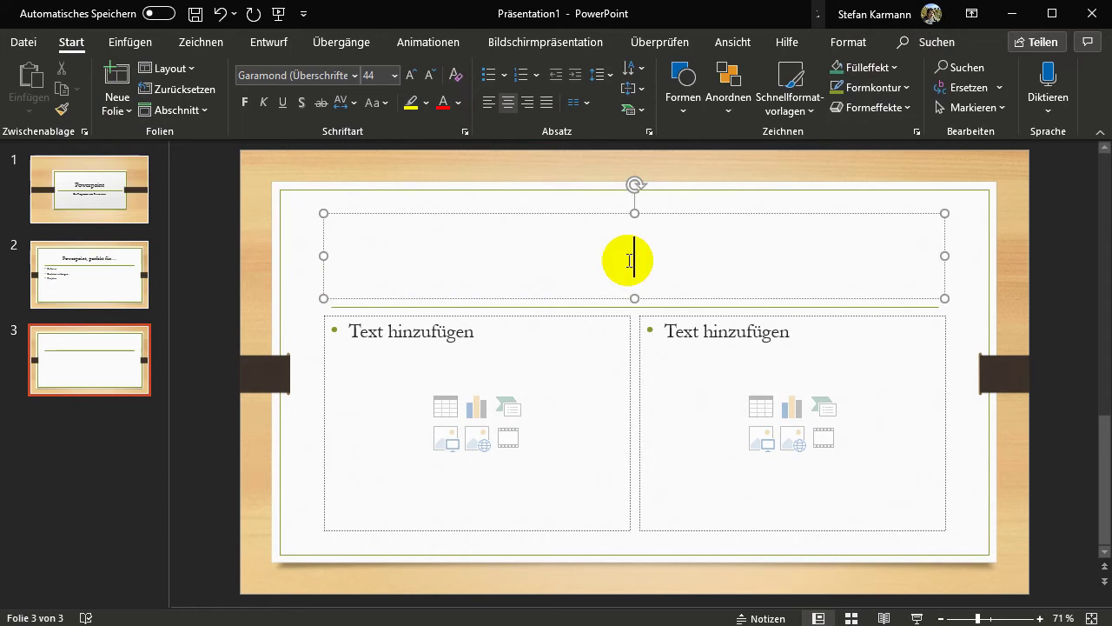
{"action": "type", "text": "Bilder einfügen"}
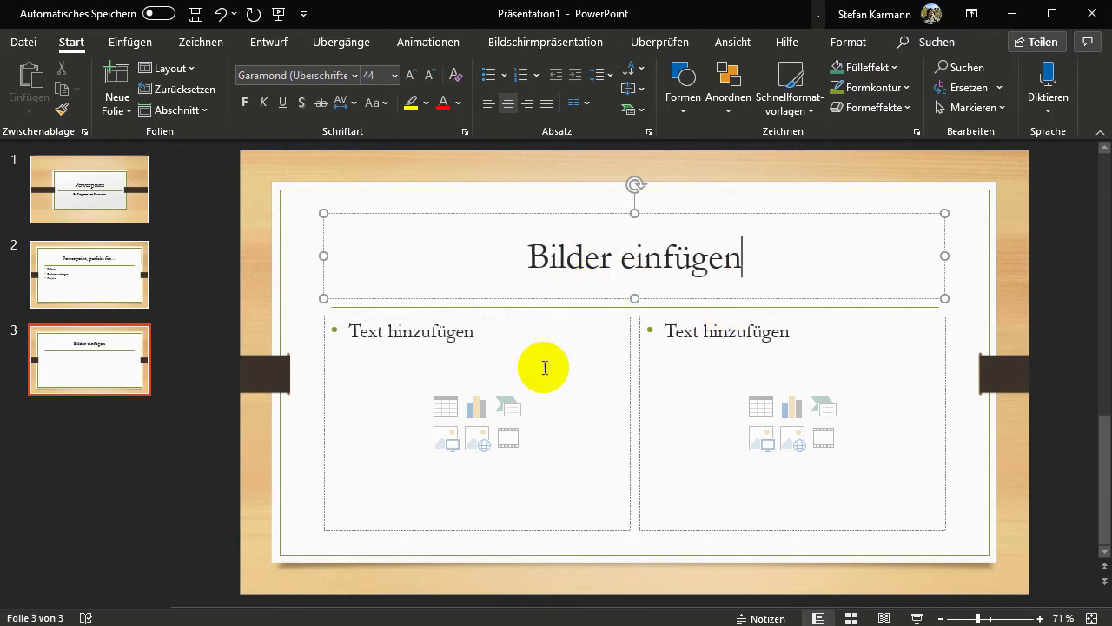
Step: Insert the beach photo into slide 3's right placeholder and close the Designideen pane
{"action": "left_click", "coordinate": [761, 442]}
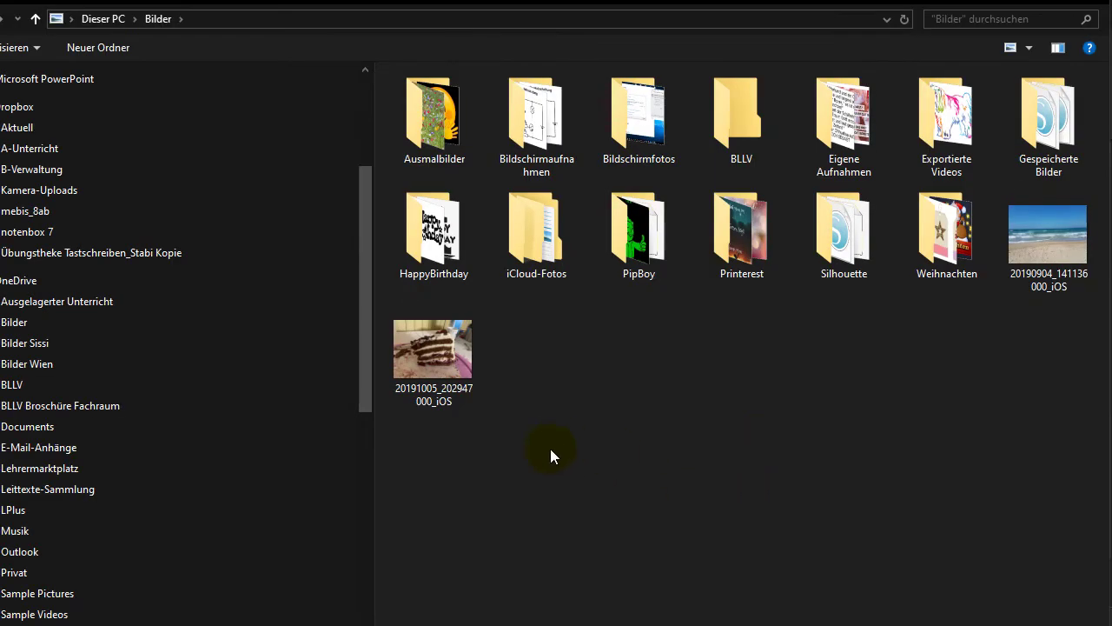
{"action": "left_click", "coordinate": [1042, 235]}
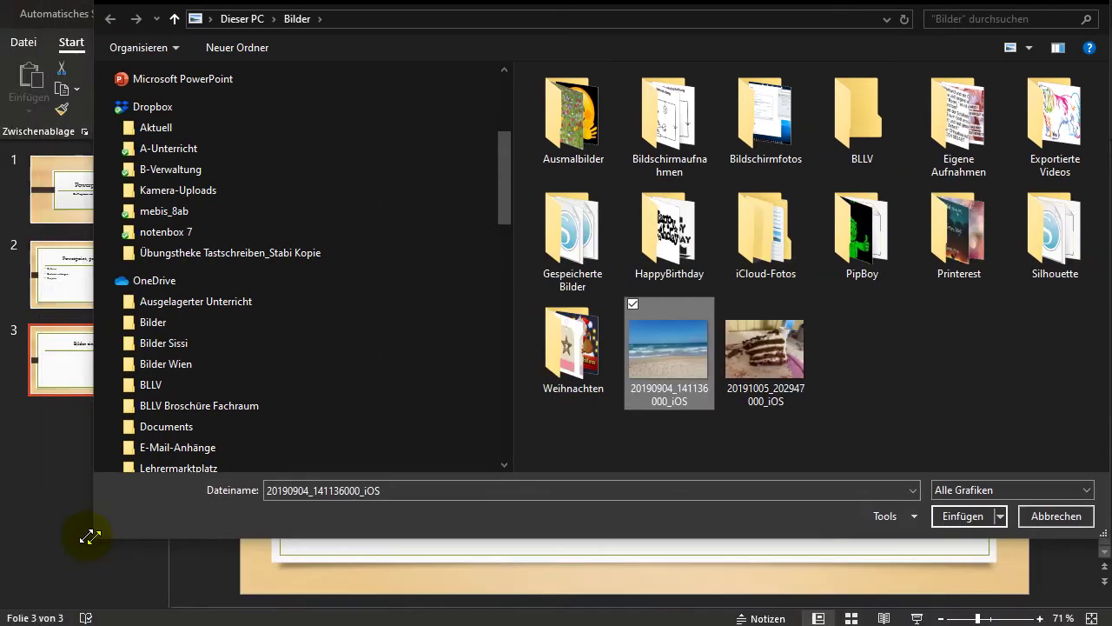
{"action": "left_click_drag", "start_coordinate": [87, 534], "coordinate": [69, 534]}
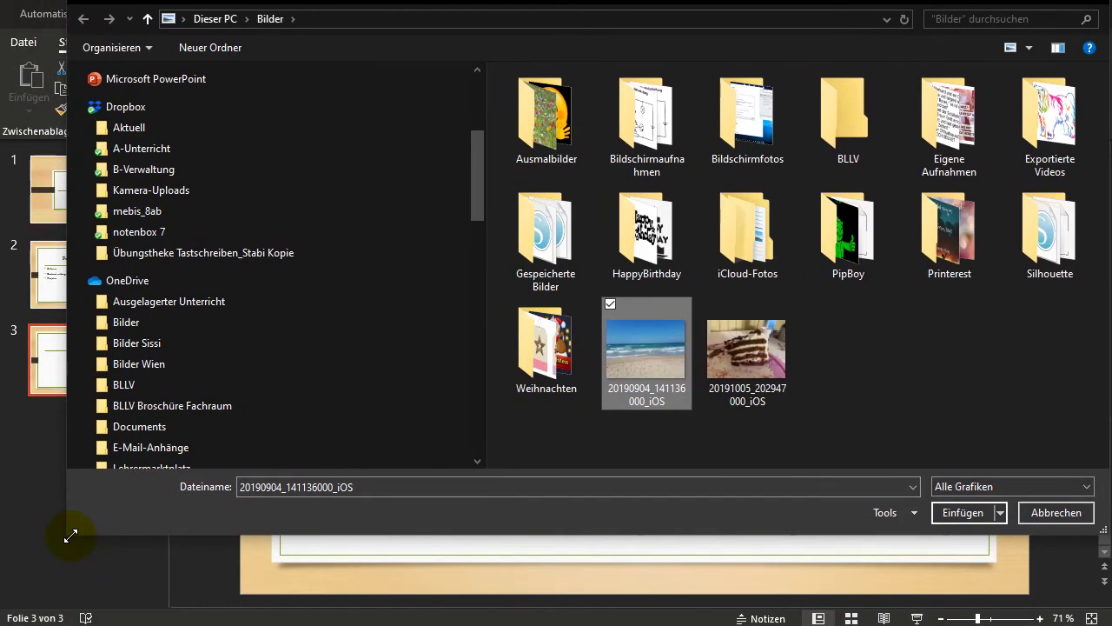
{"action": "left_click", "coordinate": [653, 343]}
{"action": "left_click", "coordinate": [962, 514]}
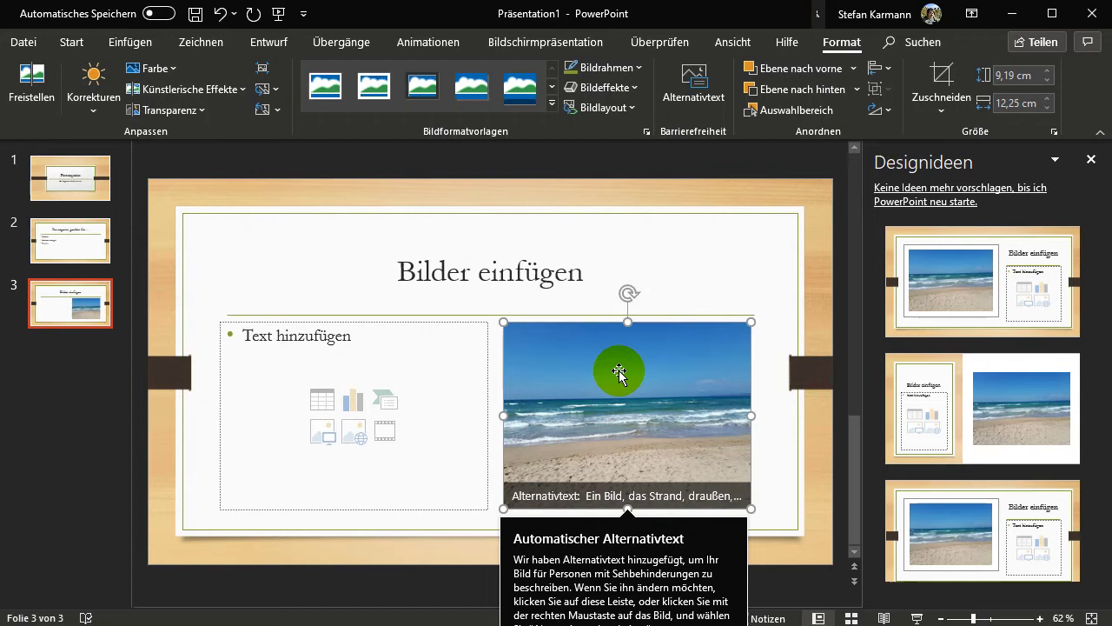
{"action": "left_click", "coordinate": [1091, 159]}
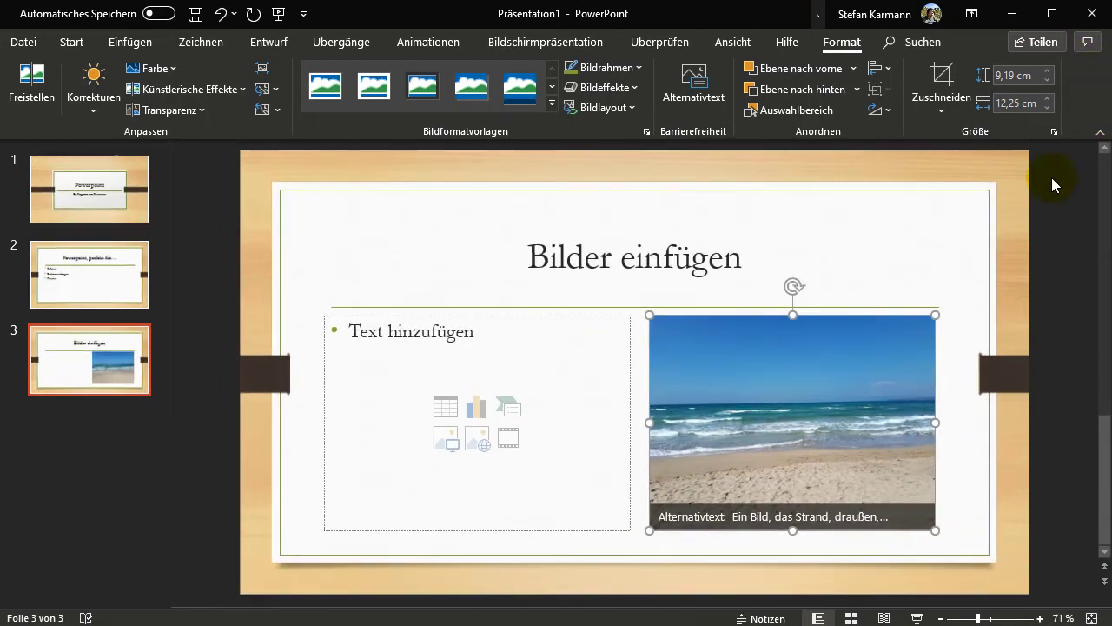
Step: Type 'Hier sehen wir einen Strand.' into slide 3's left content placeholder
{"action": "left_click", "coordinate": [412, 333]}
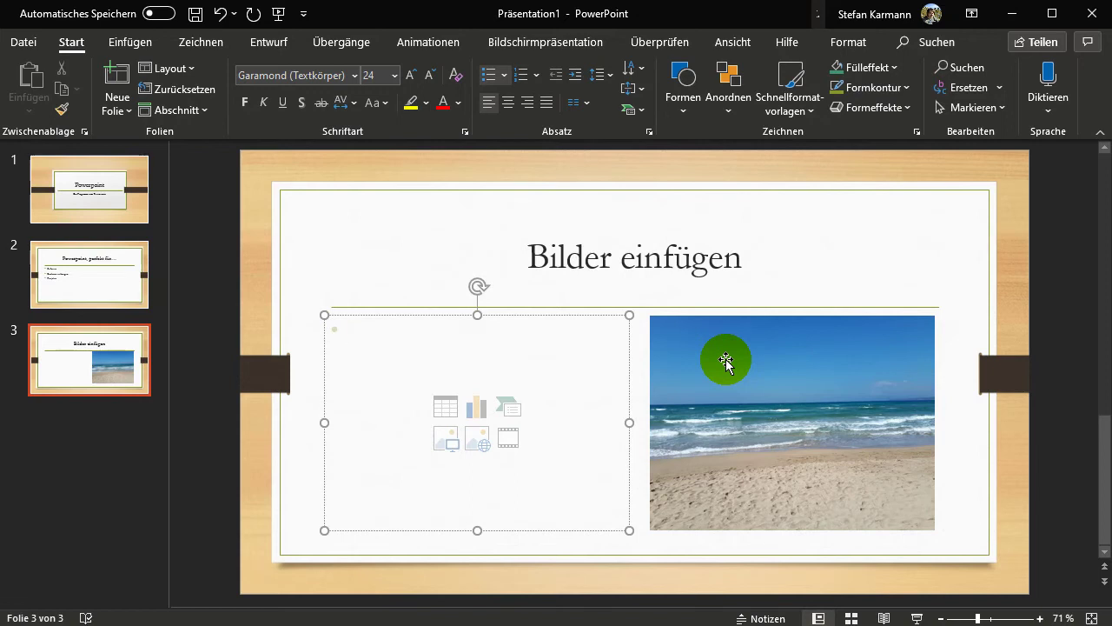
{"action": "type", "text": "Hier sehen wir einen Strand."}
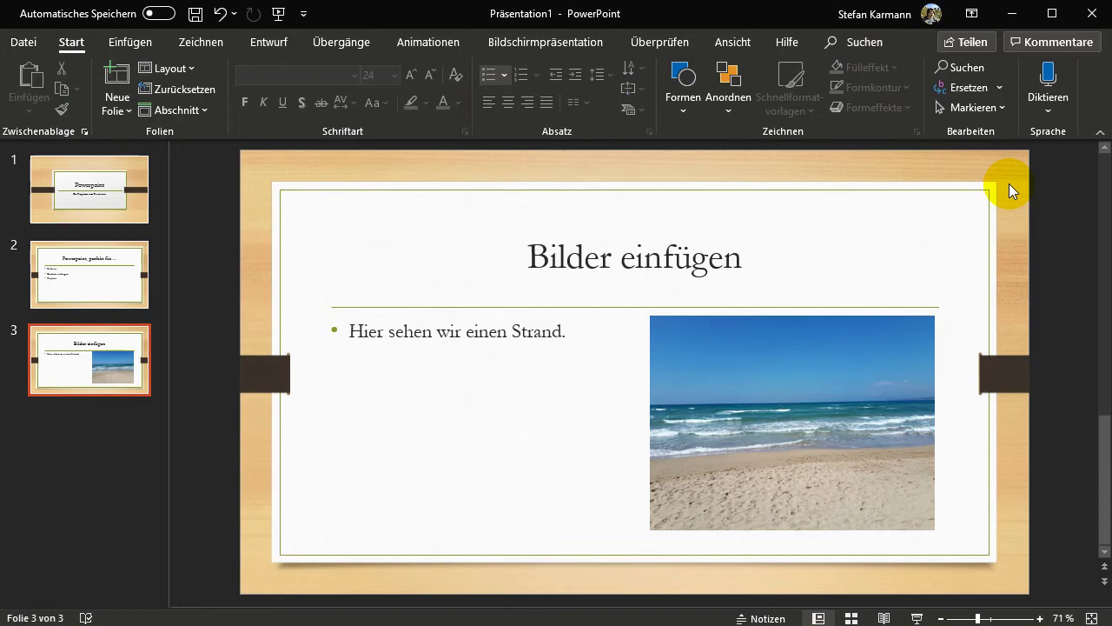
Step: Review all three slides, then preview the Morphen transition on the title slide
{"action": "left_click", "coordinate": [116, 195]}
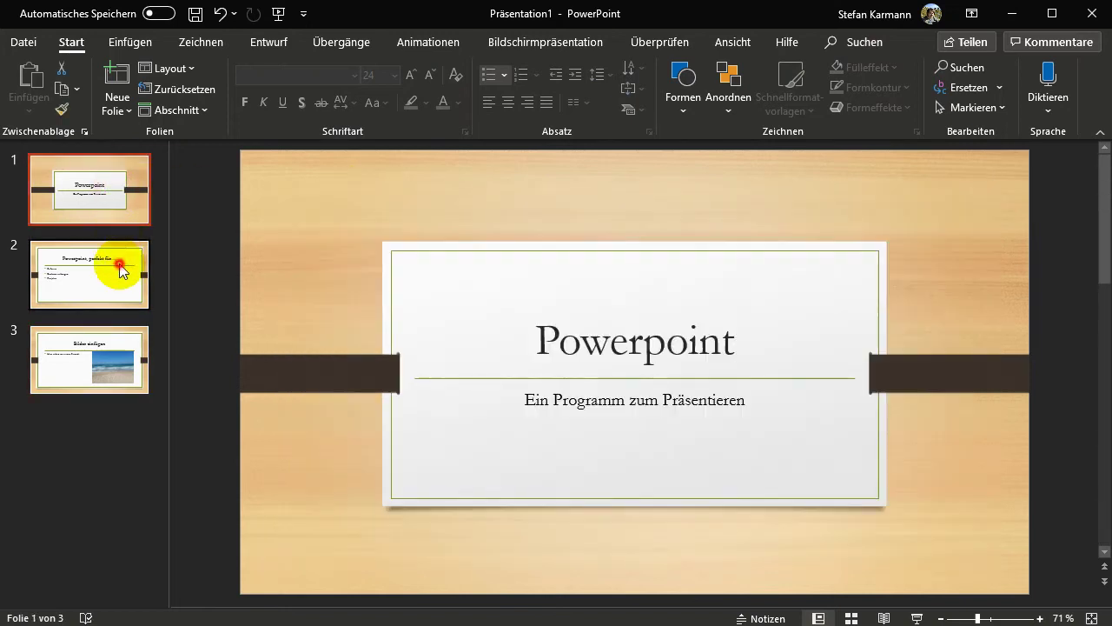
{"action": "left_click", "coordinate": [119, 260]}
{"action": "left_click", "coordinate": [119, 347]}
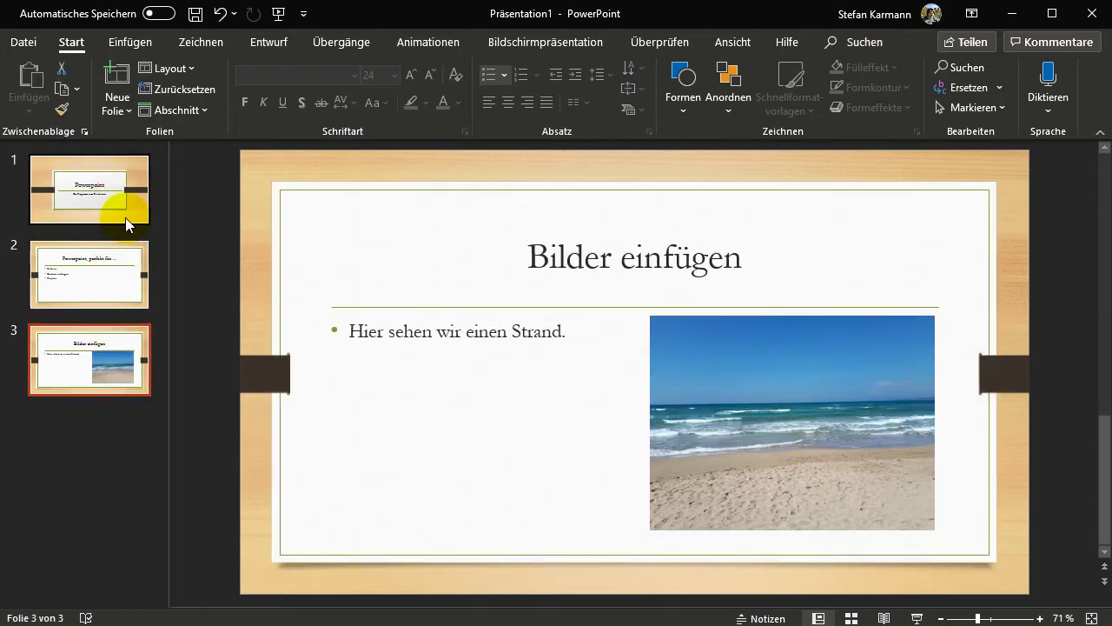
{"action": "left_click", "coordinate": [131, 213]}
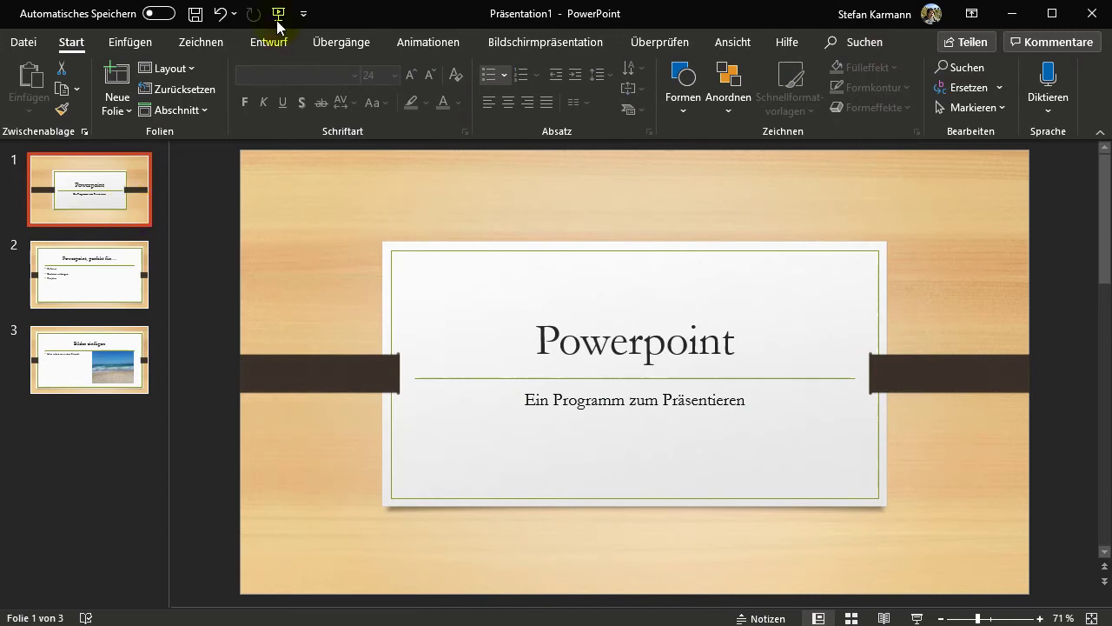
{"action": "left_click", "coordinate": [330, 47]}
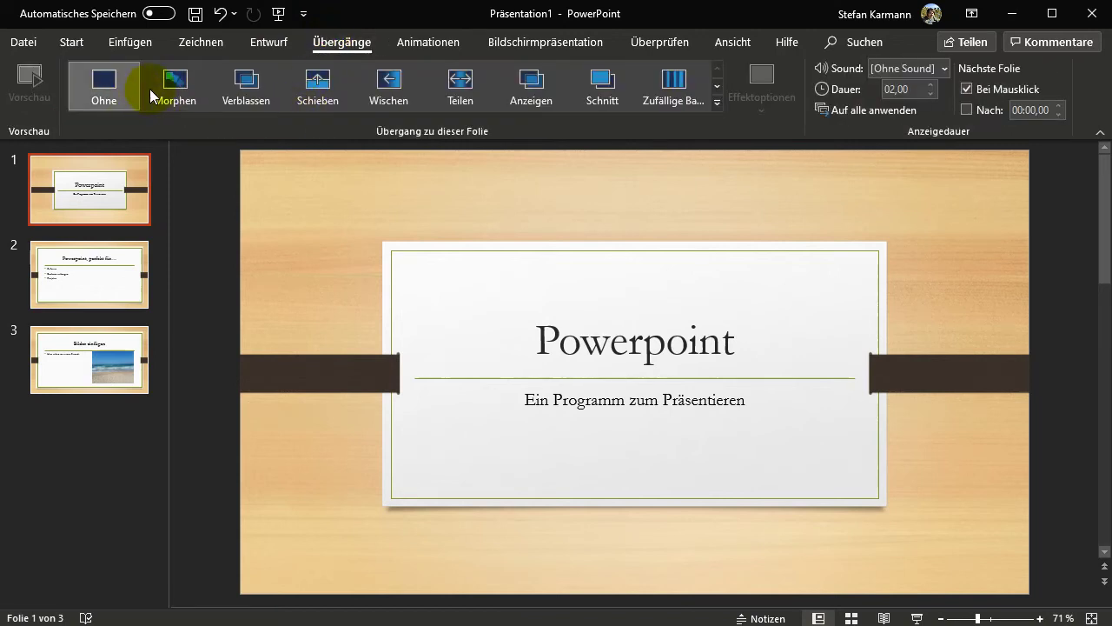
{"action": "left_click", "coordinate": [177, 98]}
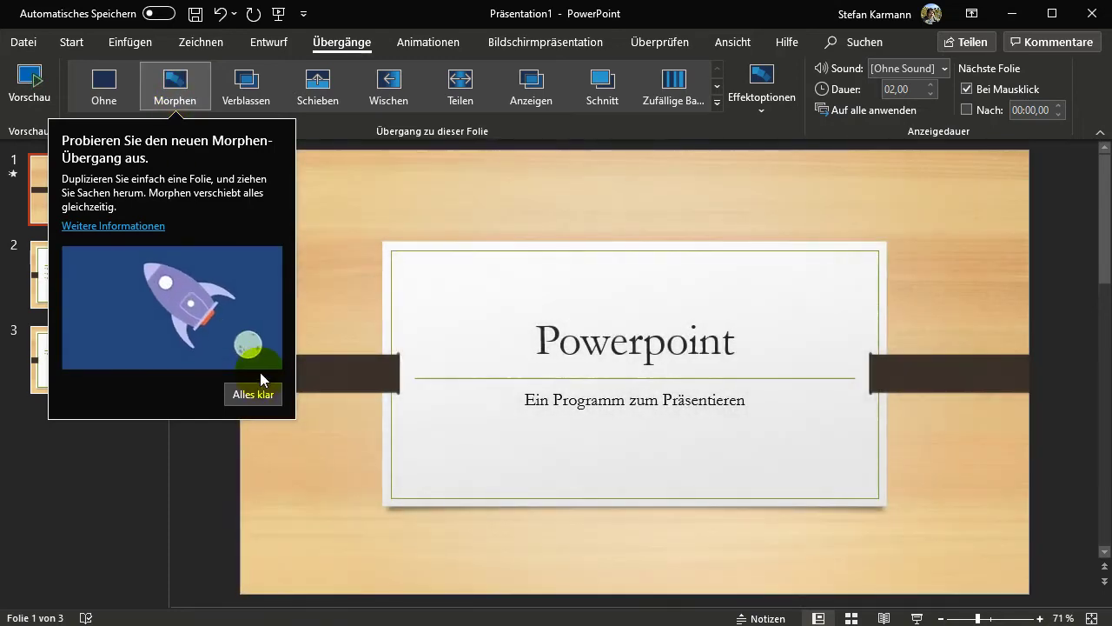
{"action": "left_click", "coordinate": [252, 392]}
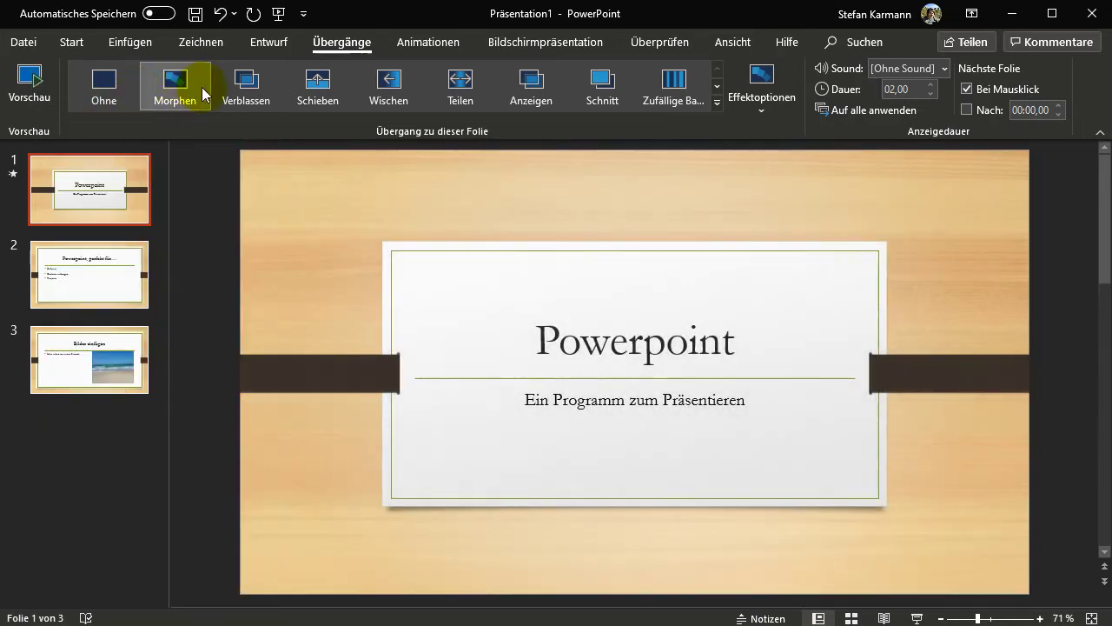
Step: Preview Verblassen, Schieben, Wischen and Schnitt, then apply Teilen to all slides
{"action": "left_click", "coordinate": [244, 93]}
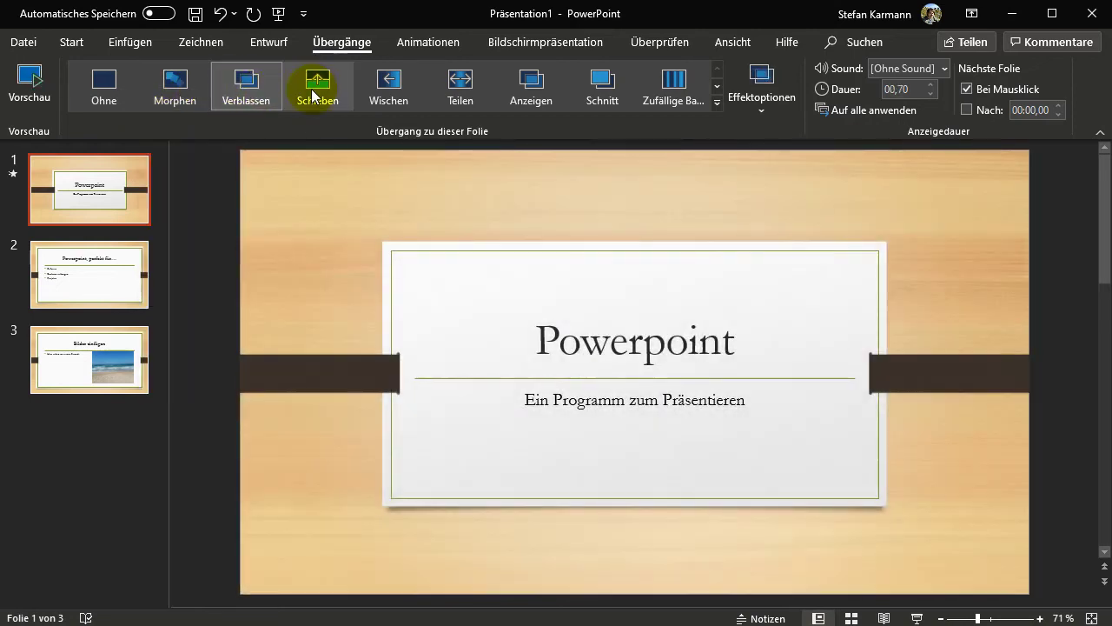
{"action": "left_click", "coordinate": [315, 92]}
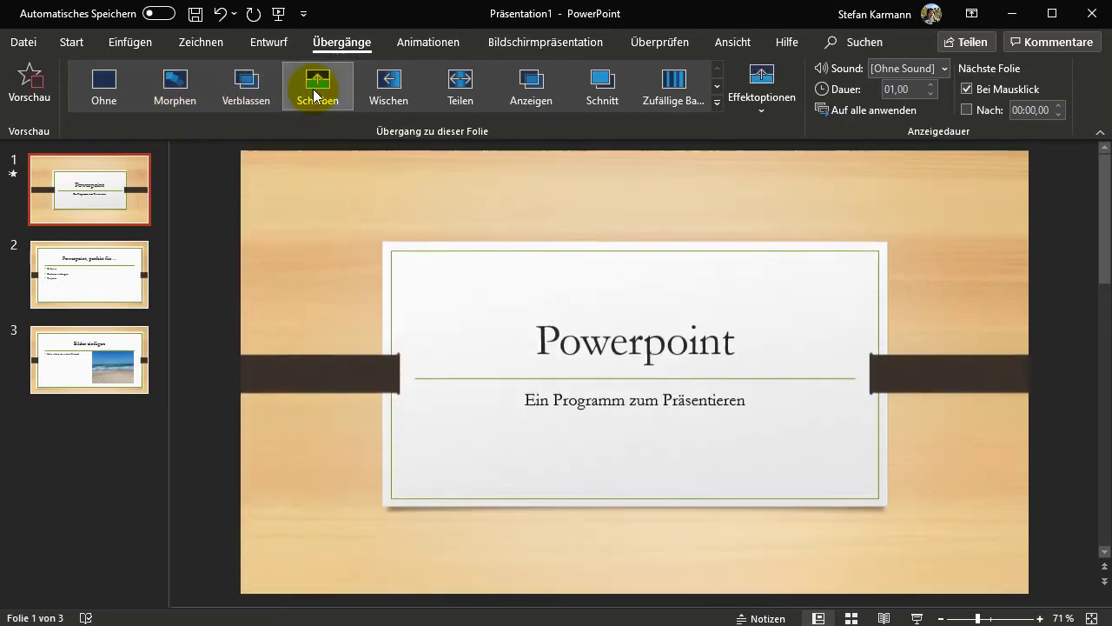
{"action": "left_click", "coordinate": [387, 88]}
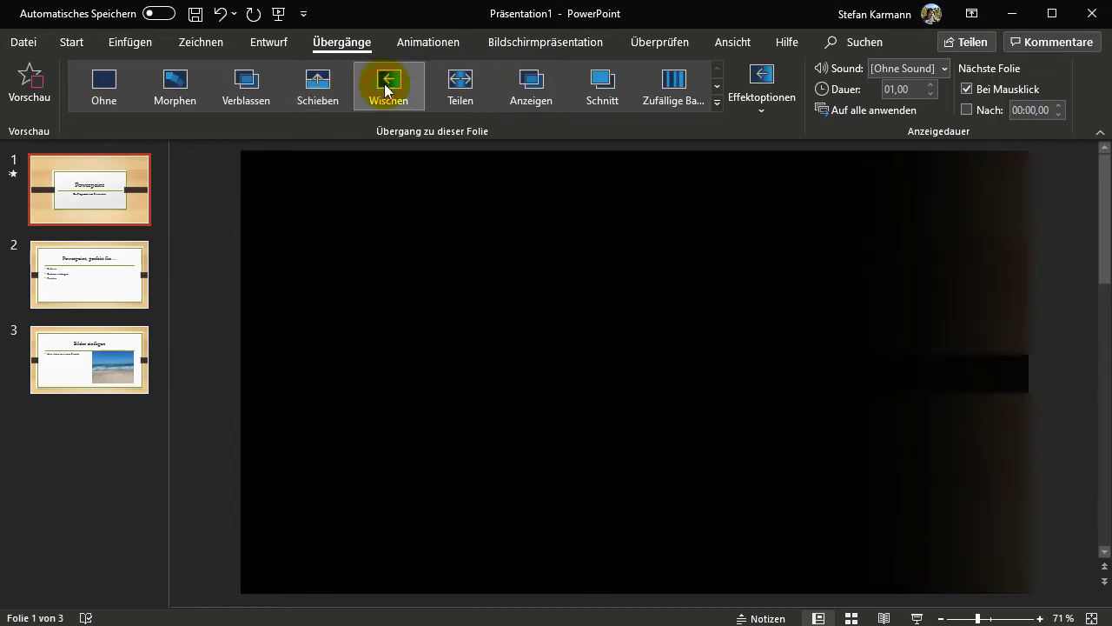
{"action": "left_click", "coordinate": [459, 85]}
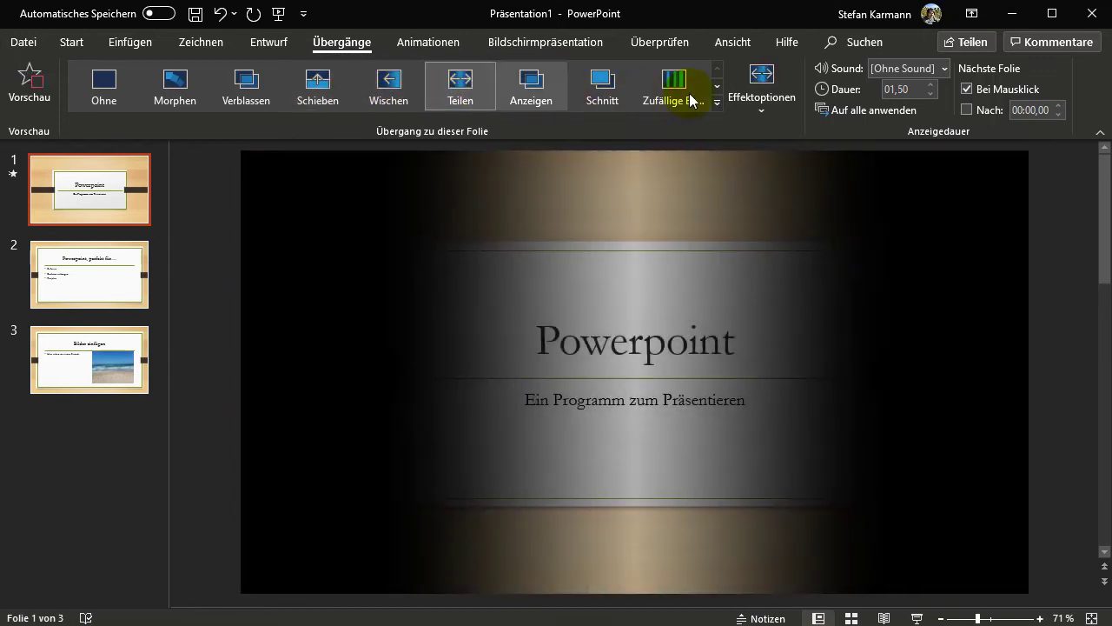
{"action": "left_click", "coordinate": [603, 92]}
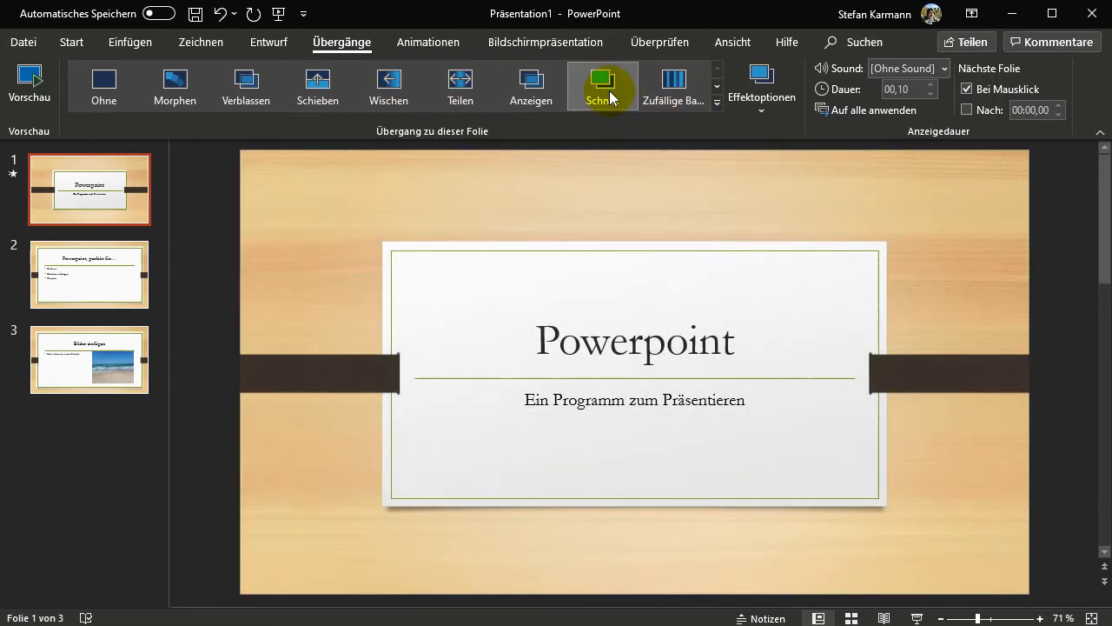
{"action": "left_click", "coordinate": [461, 95]}
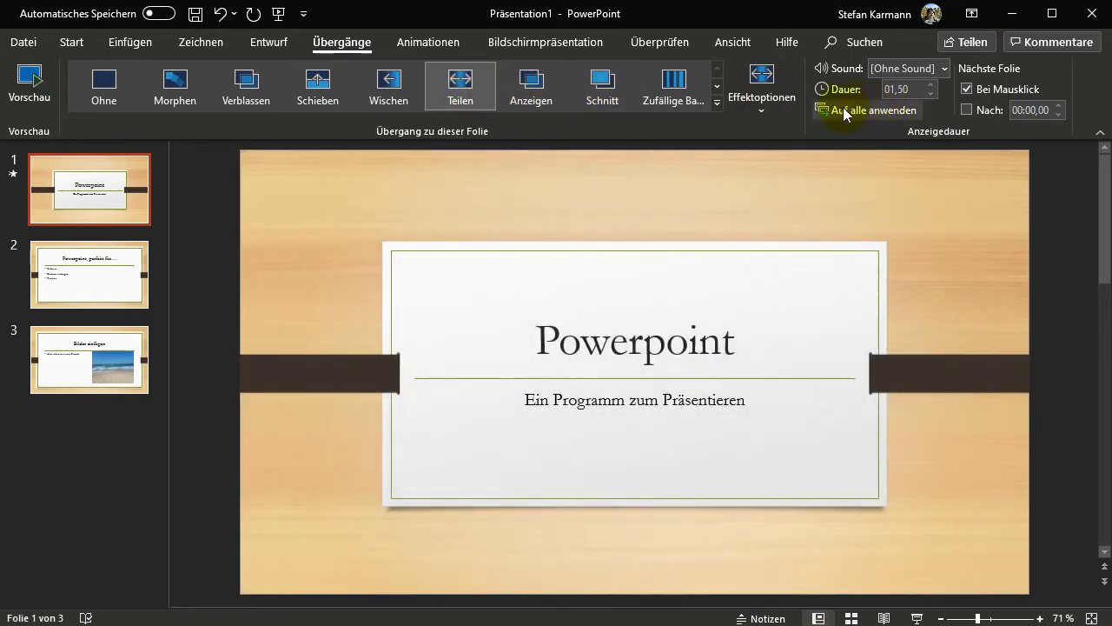
{"action": "left_click", "coordinate": [843, 111]}
Step: Check the transitions on slides 2 and 3, then return to slide 1
{"action": "left_click", "coordinate": [139, 270]}
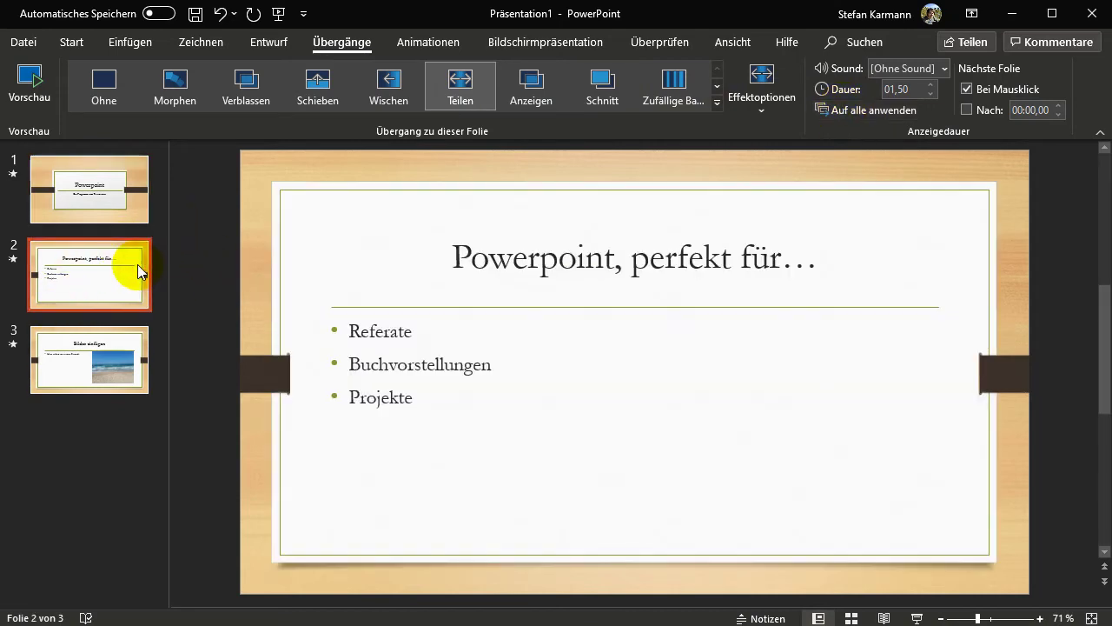
{"action": "left_click", "coordinate": [112, 367]}
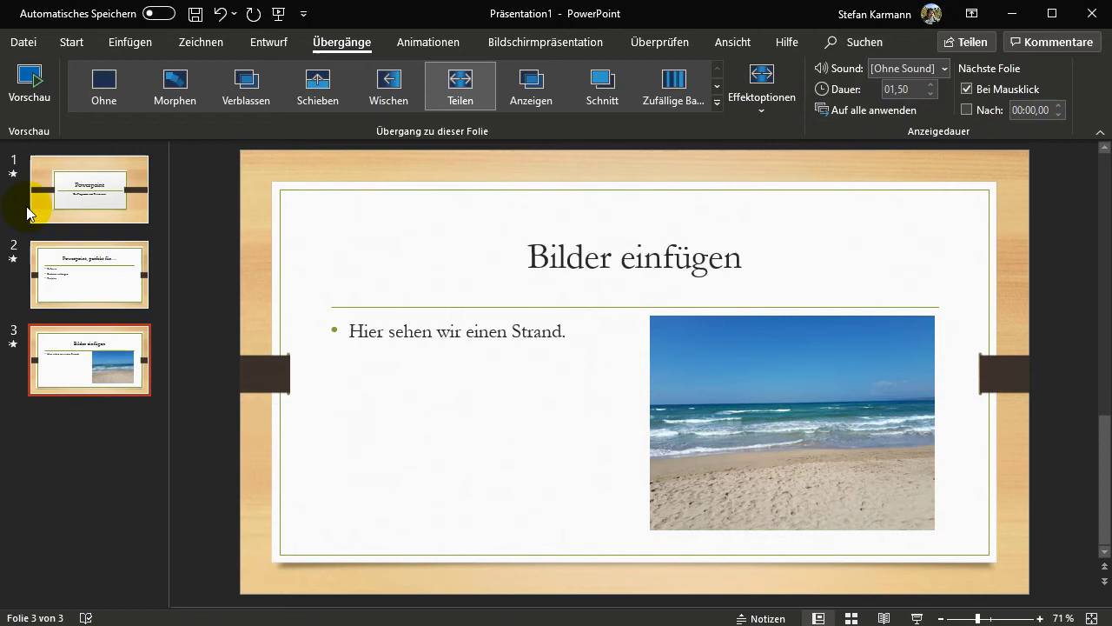
{"action": "left_click", "coordinate": [146, 207]}
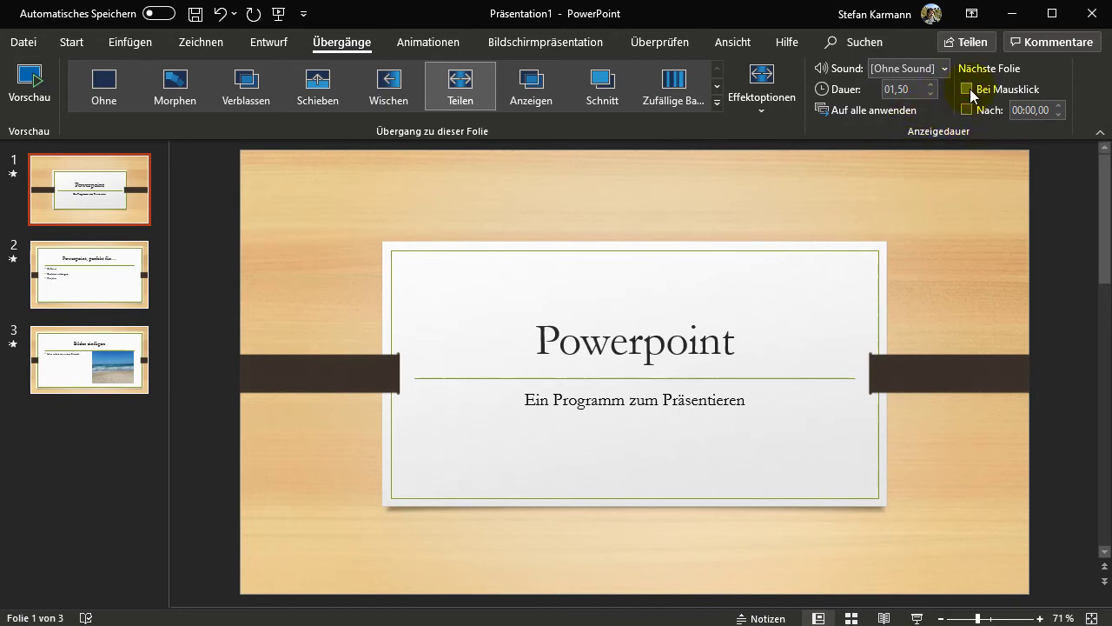
Step: Tick Nach: on slide 1, raise the advance time to 00:06,00, then untick it
{"action": "left_click", "coordinate": [969, 110]}
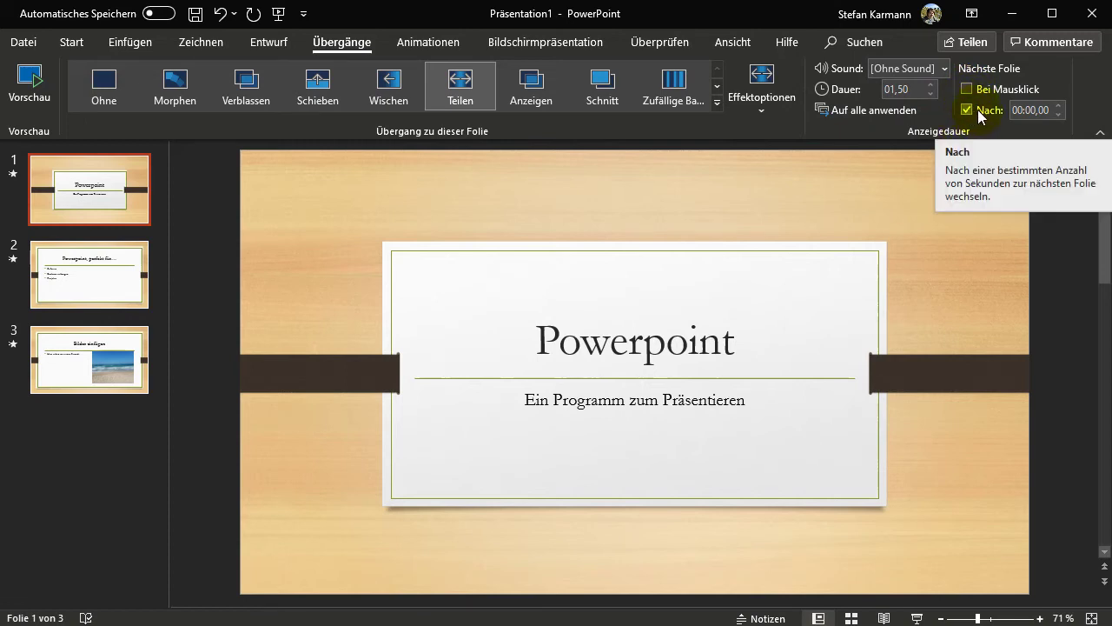
{"action": "left_click", "coordinate": [1059, 115]}
{"action": "left_click", "coordinate": [1059, 106]}
{"action": "left_click", "coordinate": [1060, 105]}
{"action": "left_click", "coordinate": [1060, 105]}
{"action": "left_click", "coordinate": [1059, 105]}
{"action": "left_click", "coordinate": [1060, 105]}
{"action": "left_click", "coordinate": [1059, 105]}
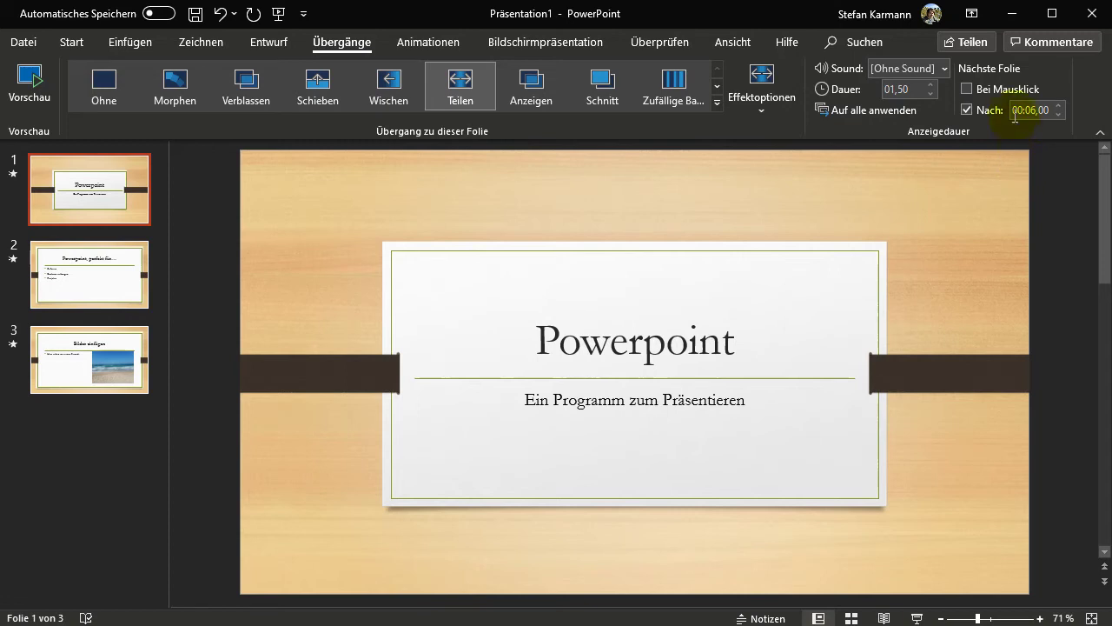
{"action": "left_click", "coordinate": [966, 110]}
Step: Set slide 1 to advance 'Bei Mausklick' instead of the 'Nach:' timing, then show the Animationen settings
{"action": "left_click", "coordinate": [966, 88]}
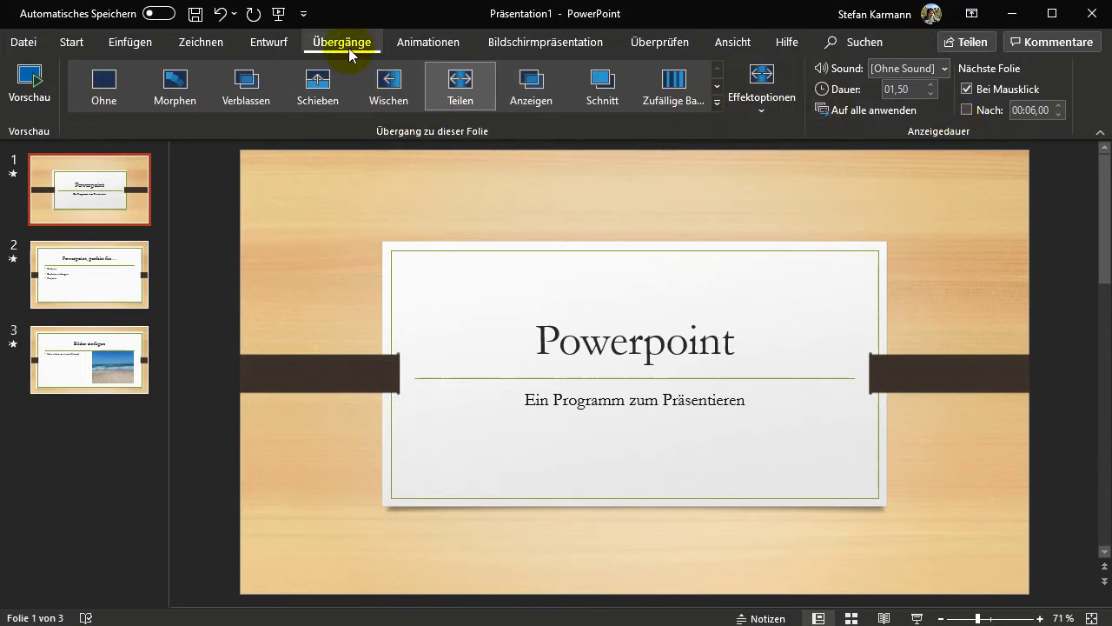
{"action": "left_click", "coordinate": [420, 46]}
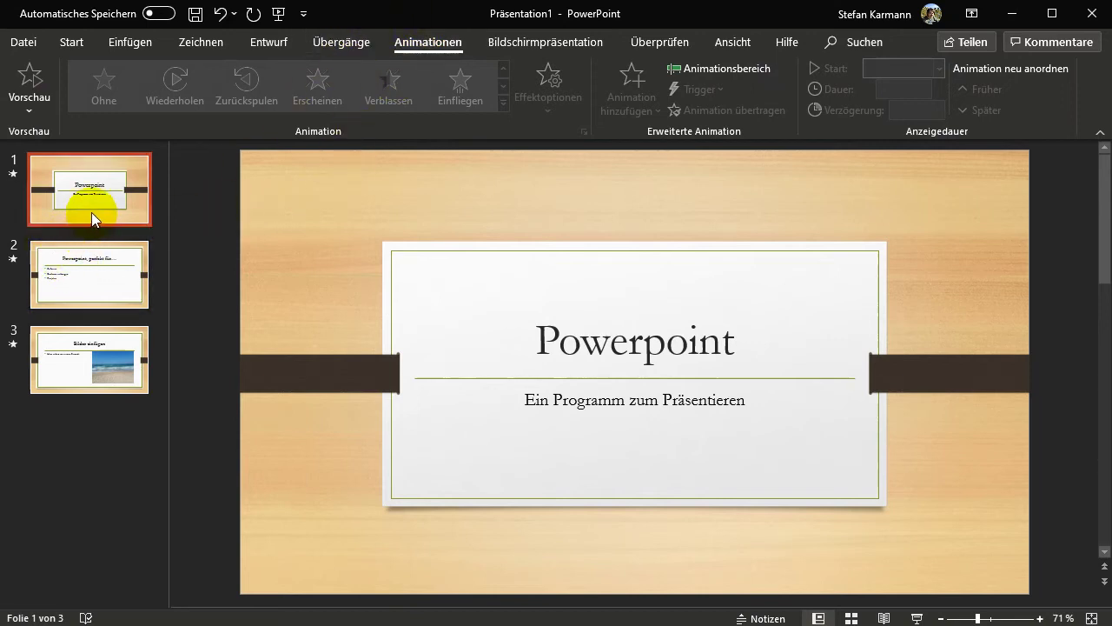
Step: Select slide 2's whole title box and give it an entrance animation that plays as one object
{"action": "left_click", "coordinate": [100, 280]}
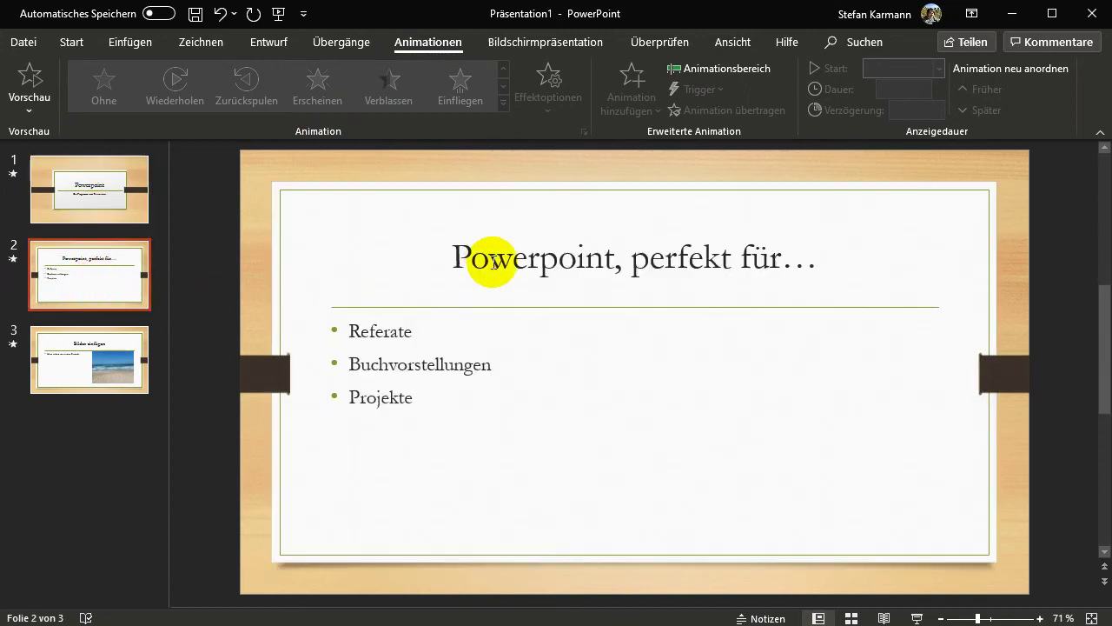
{"action": "left_click", "coordinate": [489, 276]}
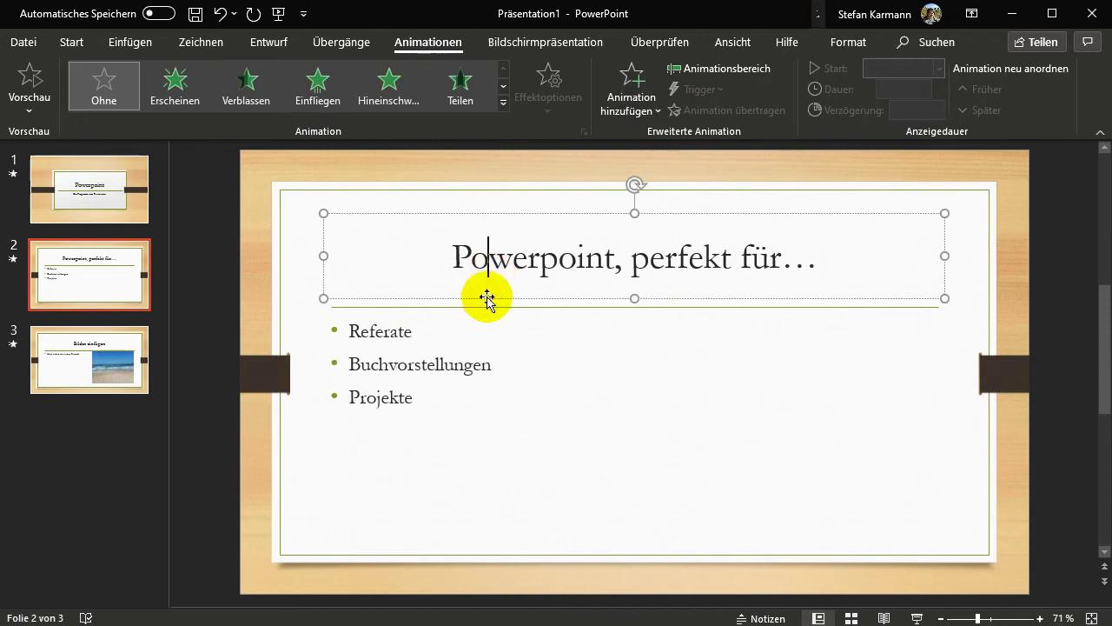
{"action": "left_click", "coordinate": [466, 298]}
{"action": "left_click", "coordinate": [189, 93]}
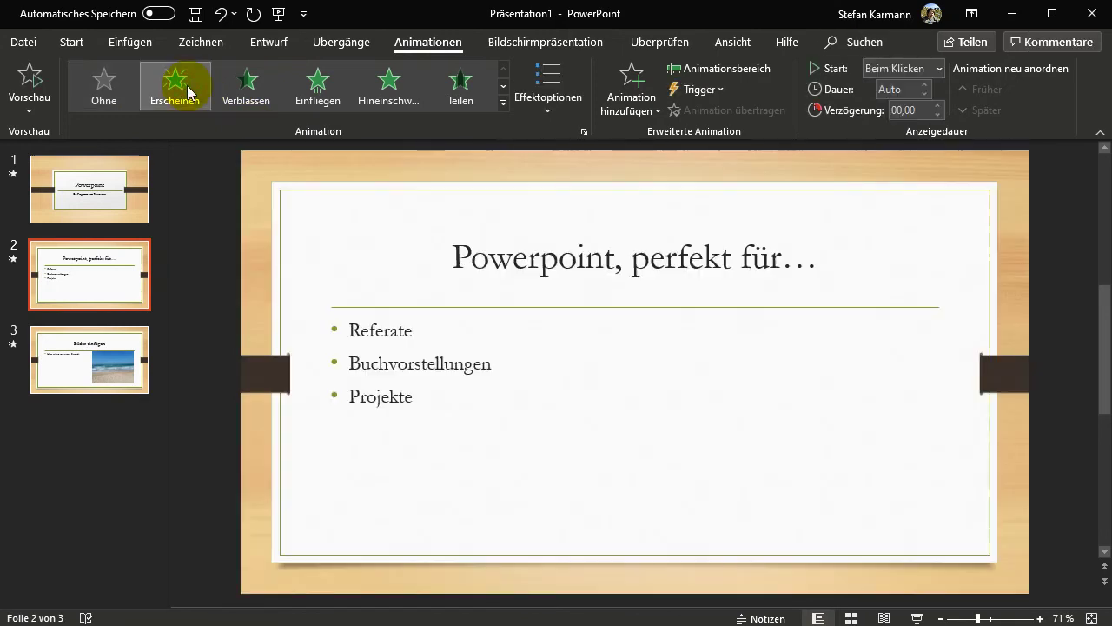
{"action": "left_click", "coordinate": [309, 220]}
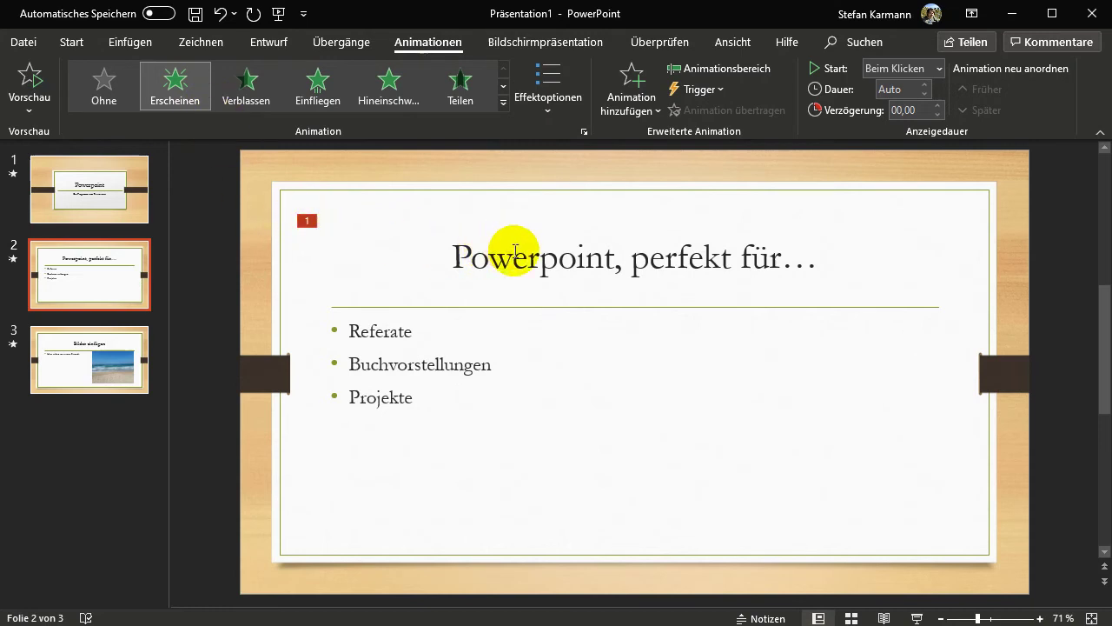
{"action": "left_click", "coordinate": [555, 109]}
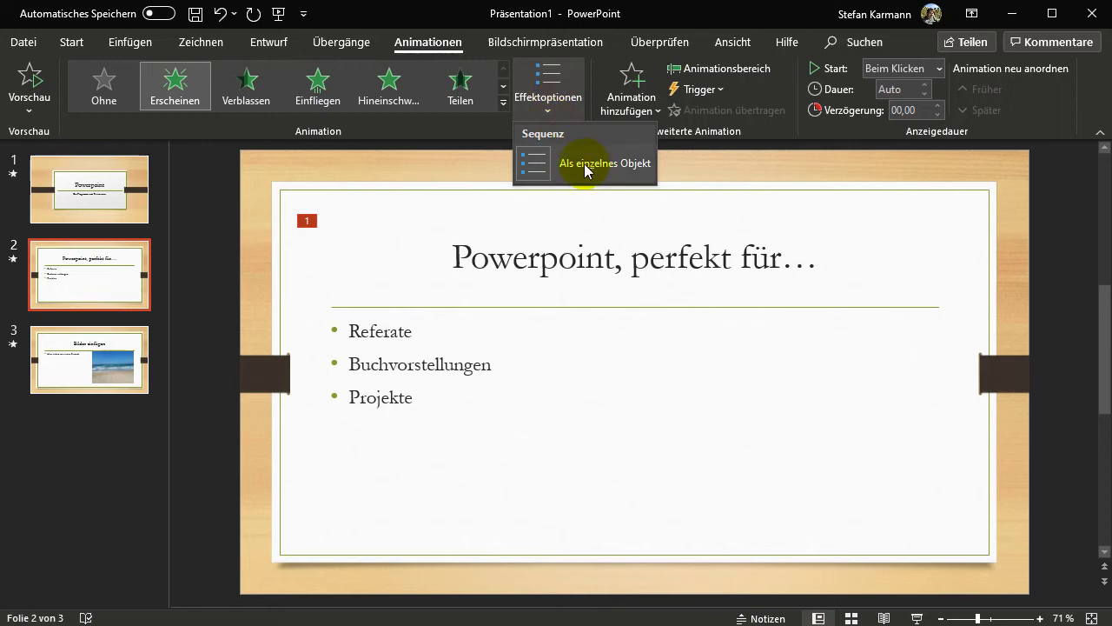
{"action": "left_click", "coordinate": [191, 95]}
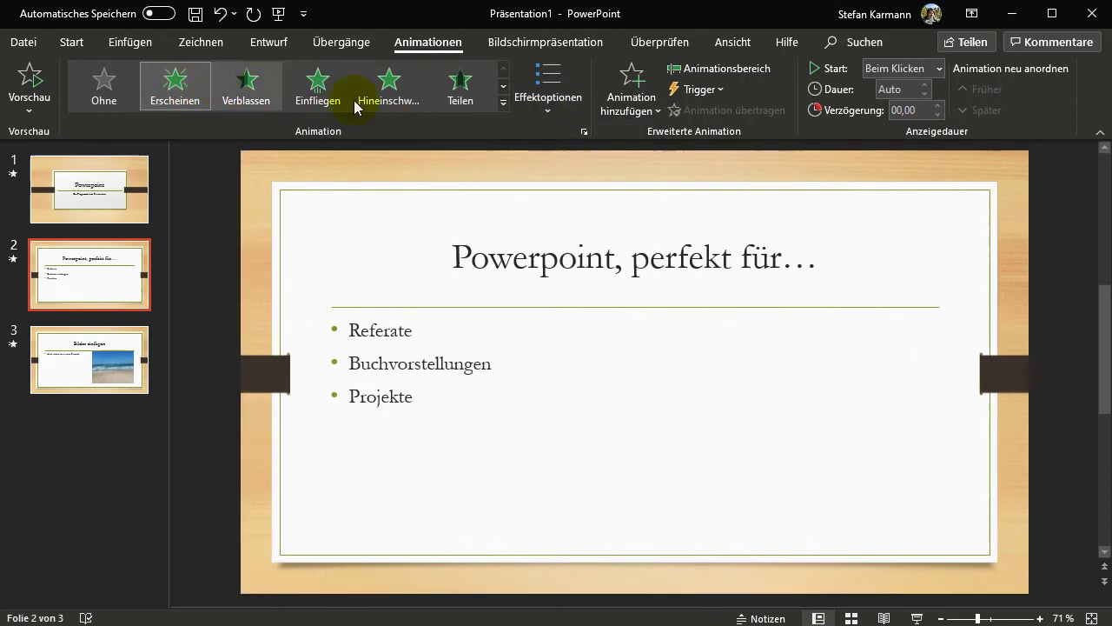
Step: Change the title animation to Einfliegen with the 'Von links' direction
{"action": "left_click", "coordinate": [504, 104]}
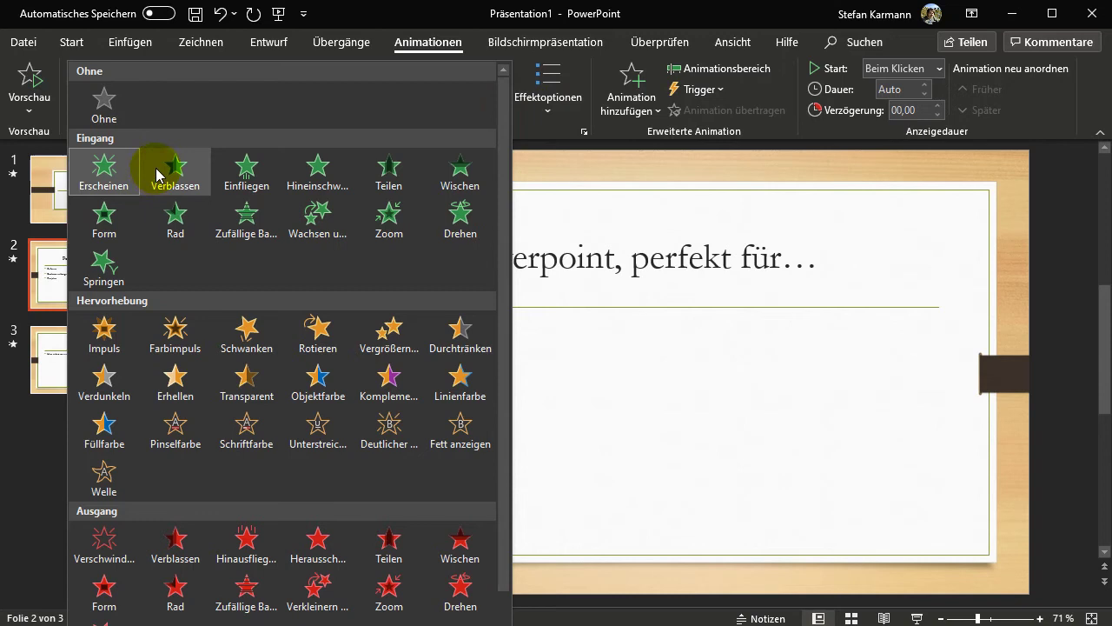
{"action": "left_click", "coordinate": [250, 186]}
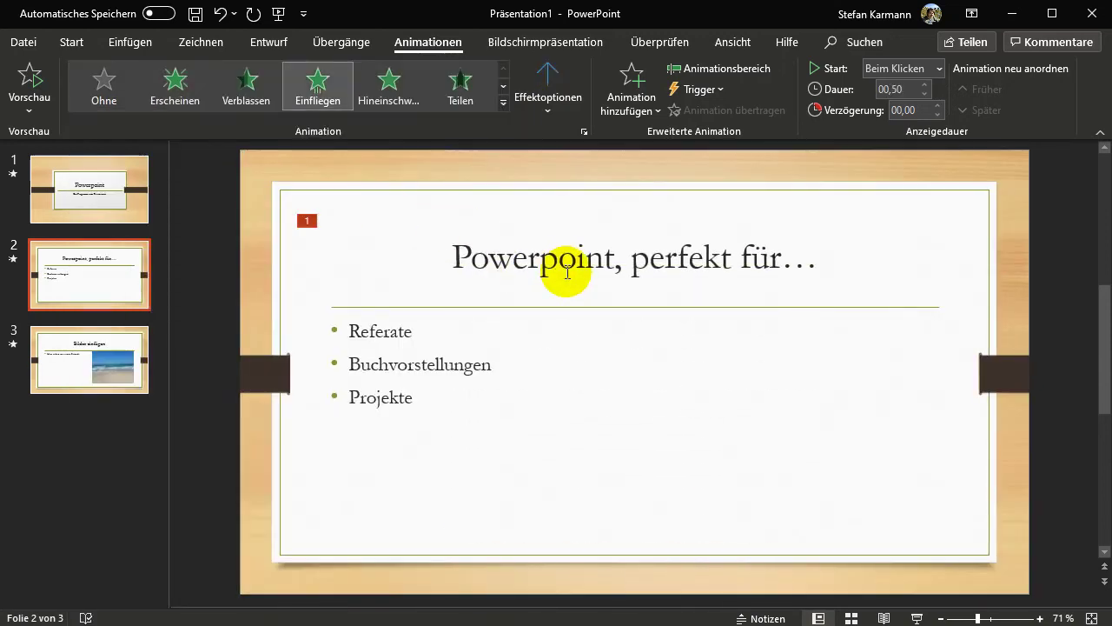
{"action": "left_click", "coordinate": [549, 112]}
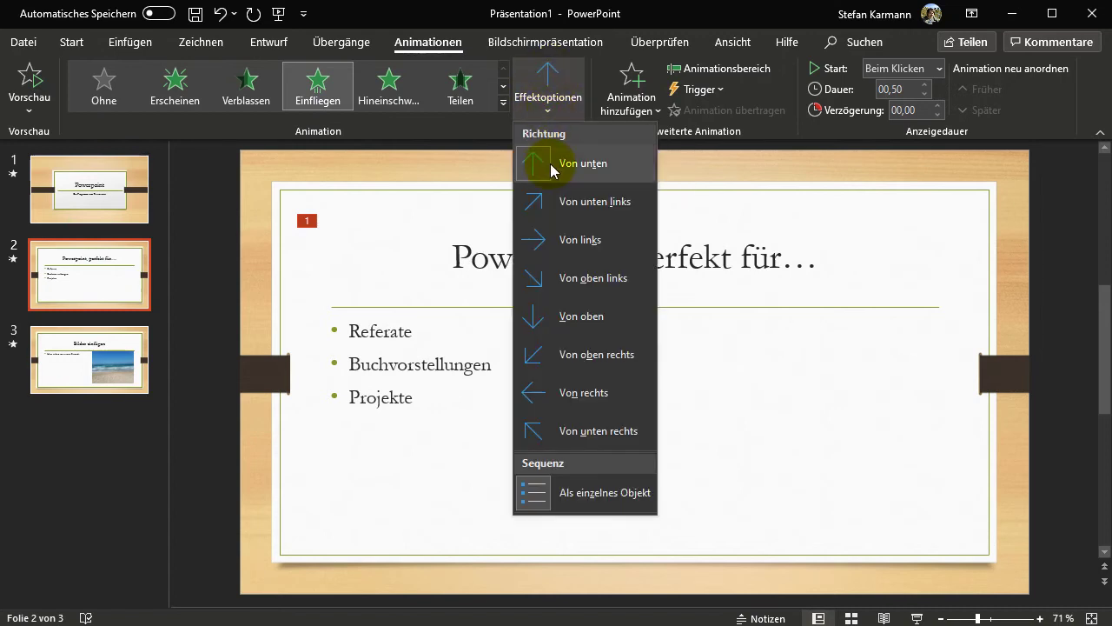
{"action": "left_click", "coordinate": [571, 242]}
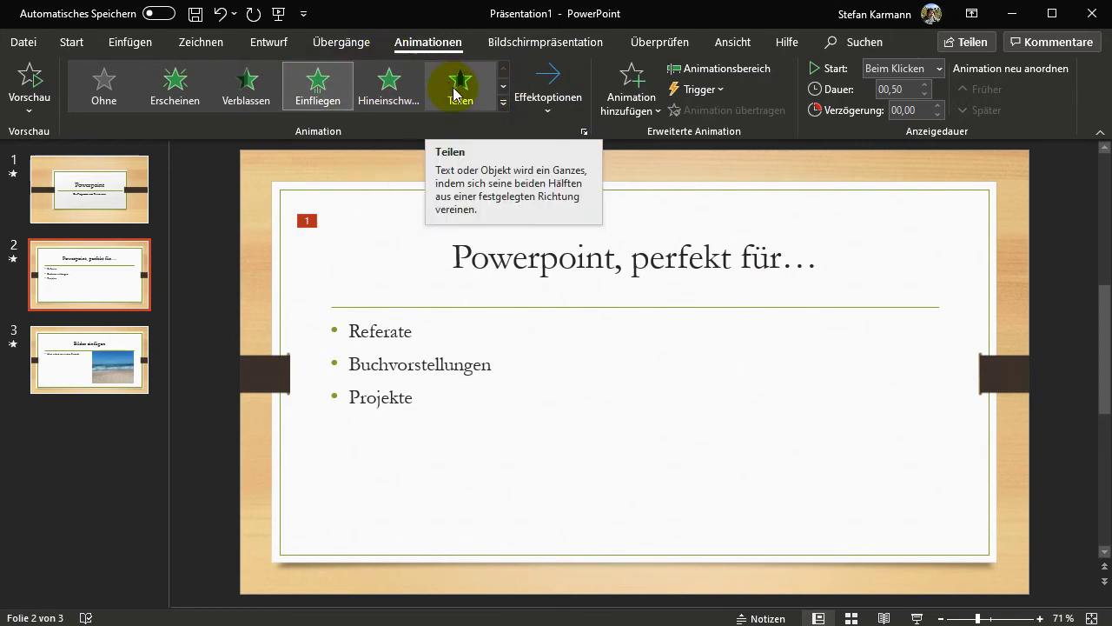
{"action": "left_click", "coordinate": [437, 323]}
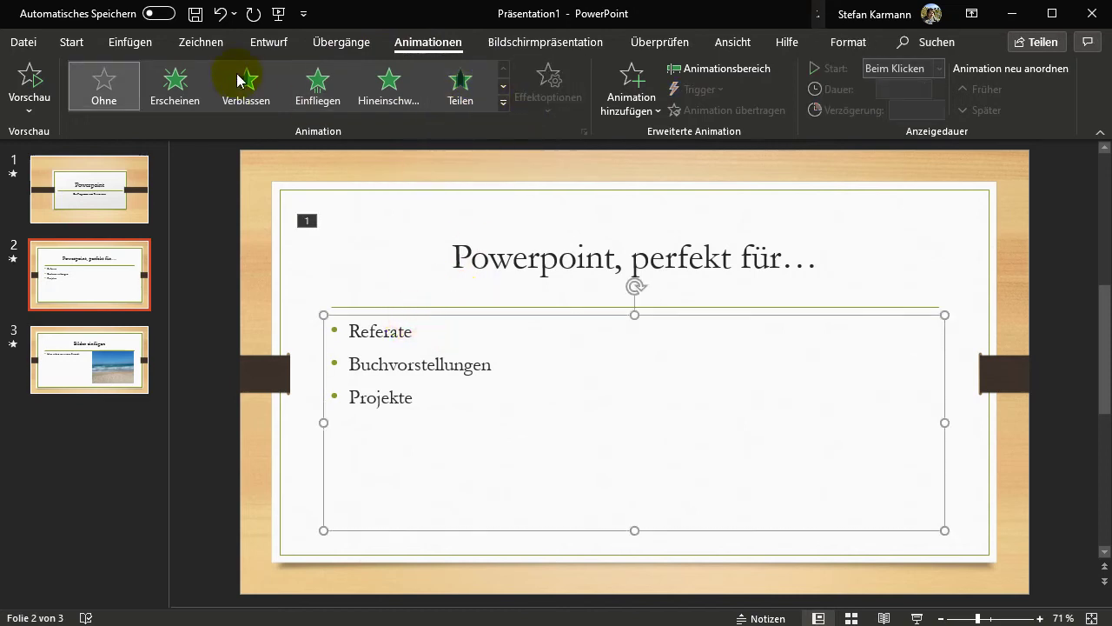
Step: Try the colour pulse, brighten, fill colour and rotate emphasis effects on the bullet list
{"action": "left_click", "coordinate": [503, 103]}
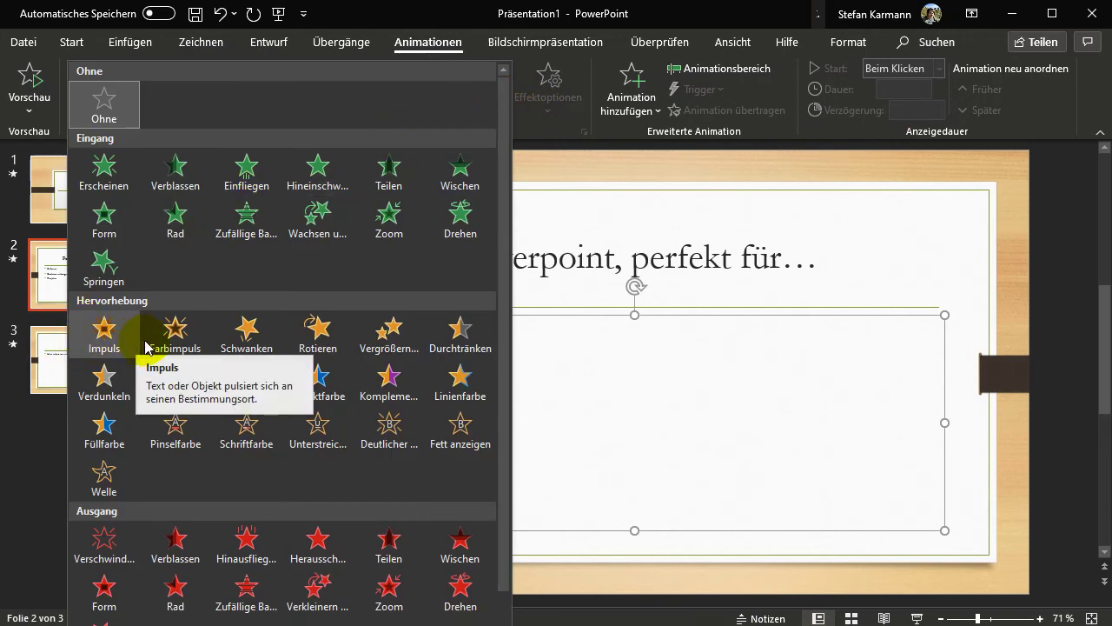
{"action": "left_click", "coordinate": [174, 343]}
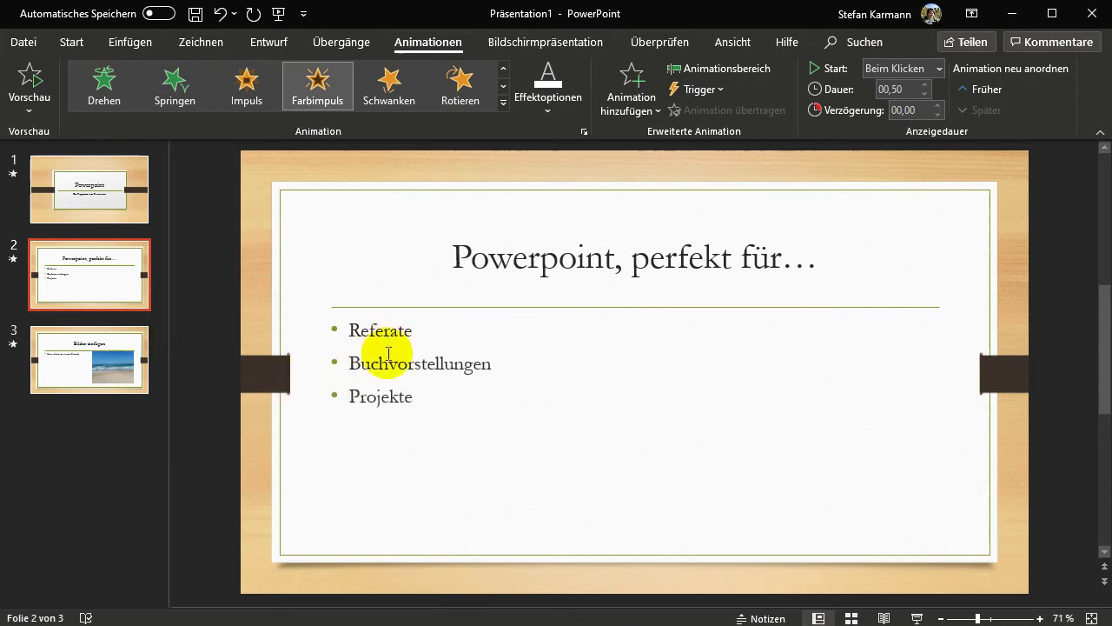
{"action": "left_click", "coordinate": [503, 101]}
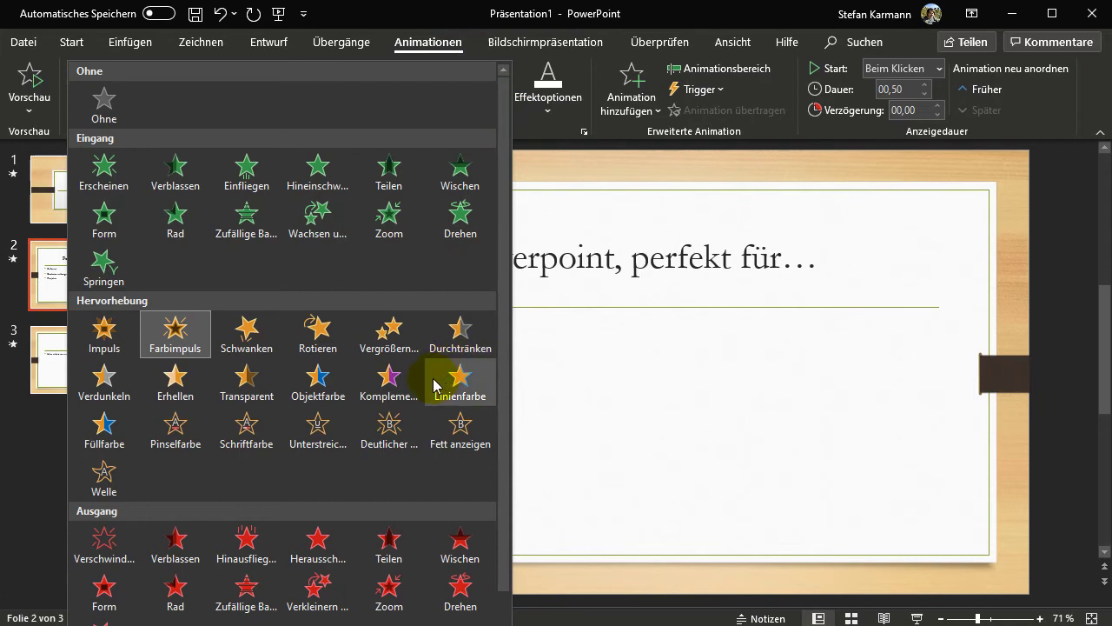
{"action": "left_click", "coordinate": [176, 387]}
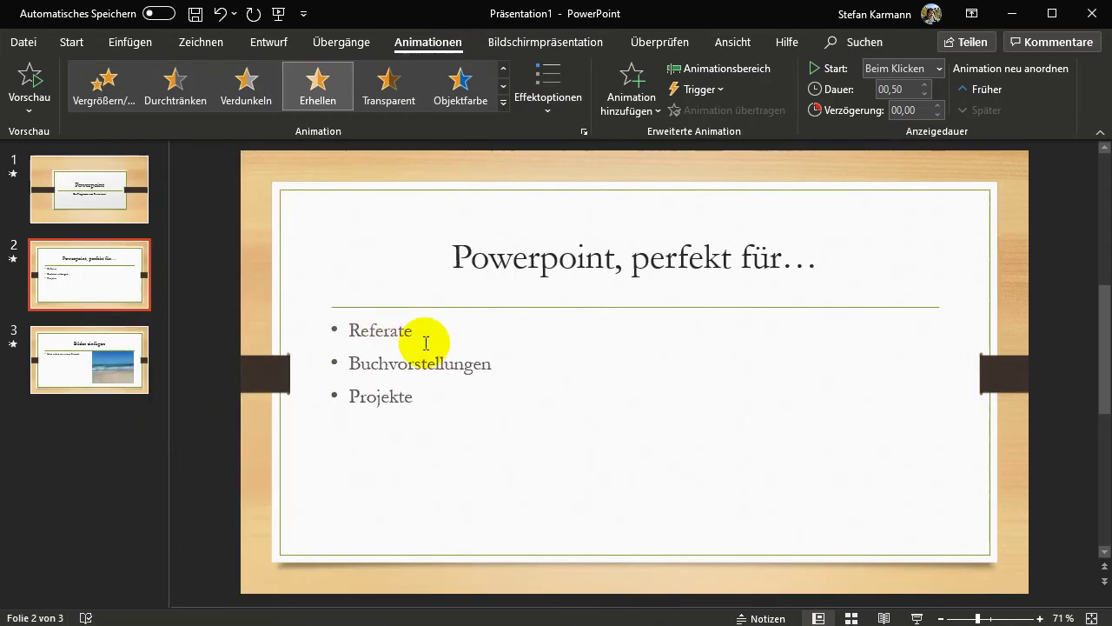
{"action": "left_click", "coordinate": [503, 102]}
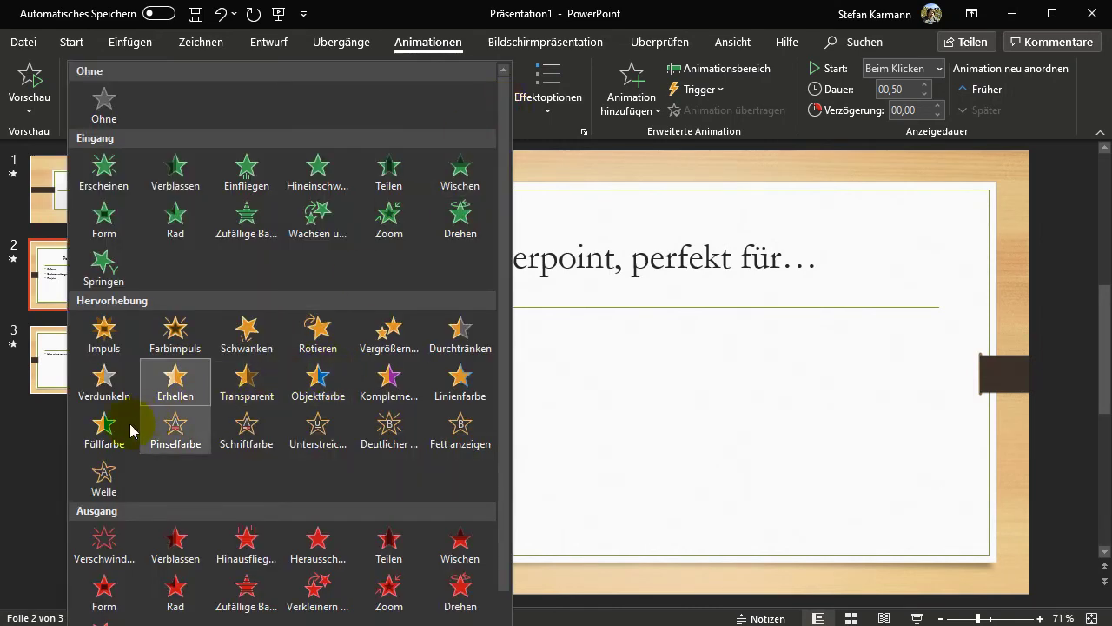
{"action": "left_click", "coordinate": [119, 432]}
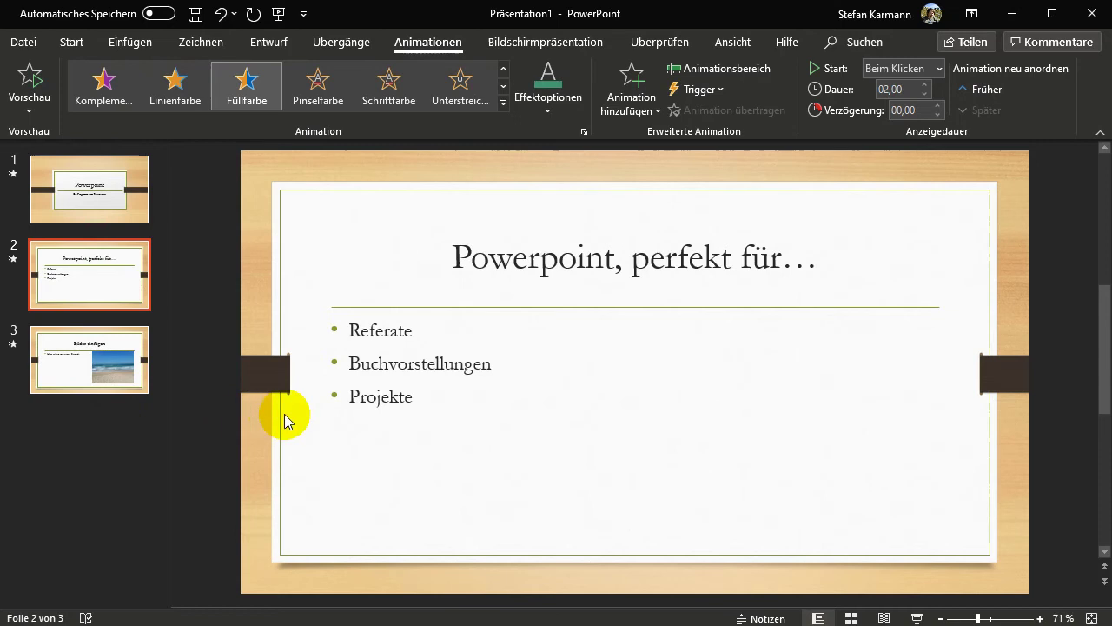
{"action": "left_click", "coordinate": [503, 101]}
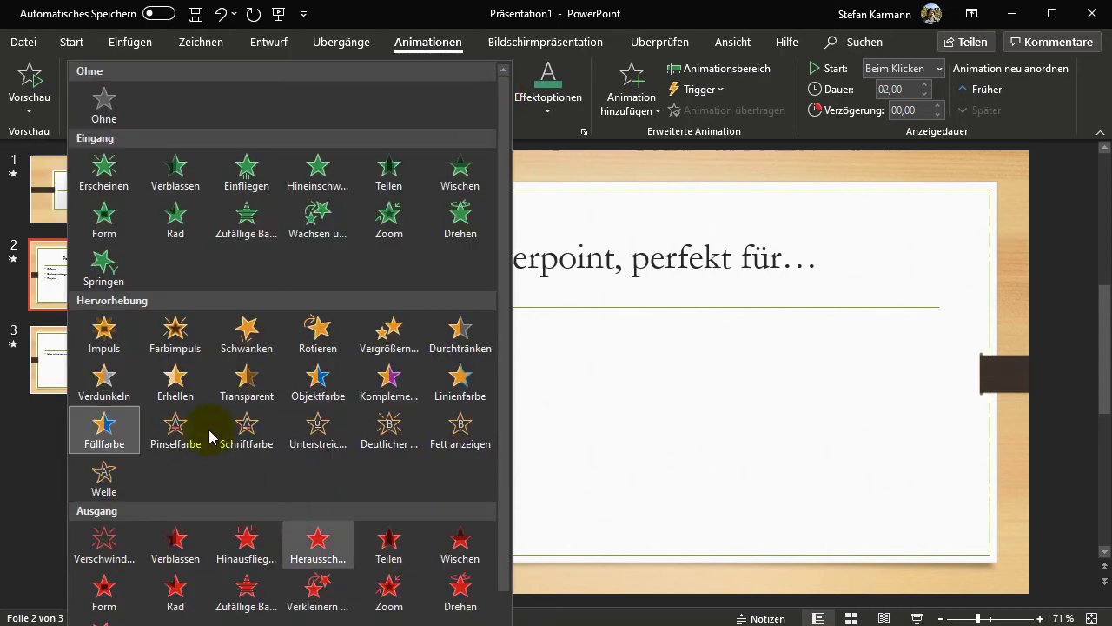
{"action": "left_click", "coordinate": [316, 335]}
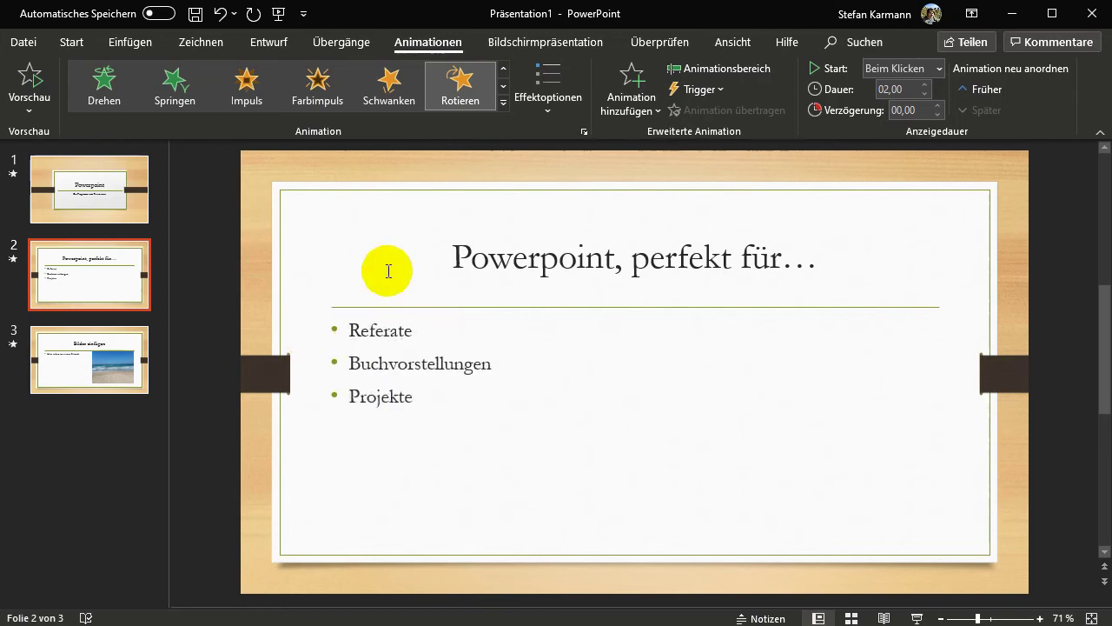
Step: Apply the Impuls emphasis animation to the bullet list, with a 00,50 duration
{"action": "left_click", "coordinate": [503, 103]}
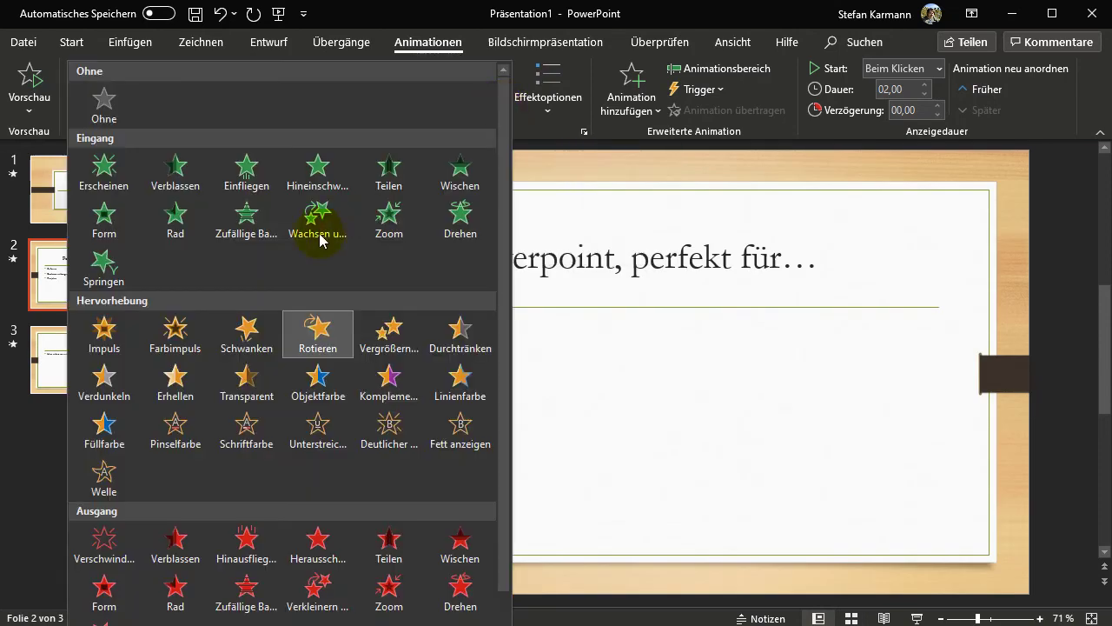
{"action": "left_click", "coordinate": [102, 339]}
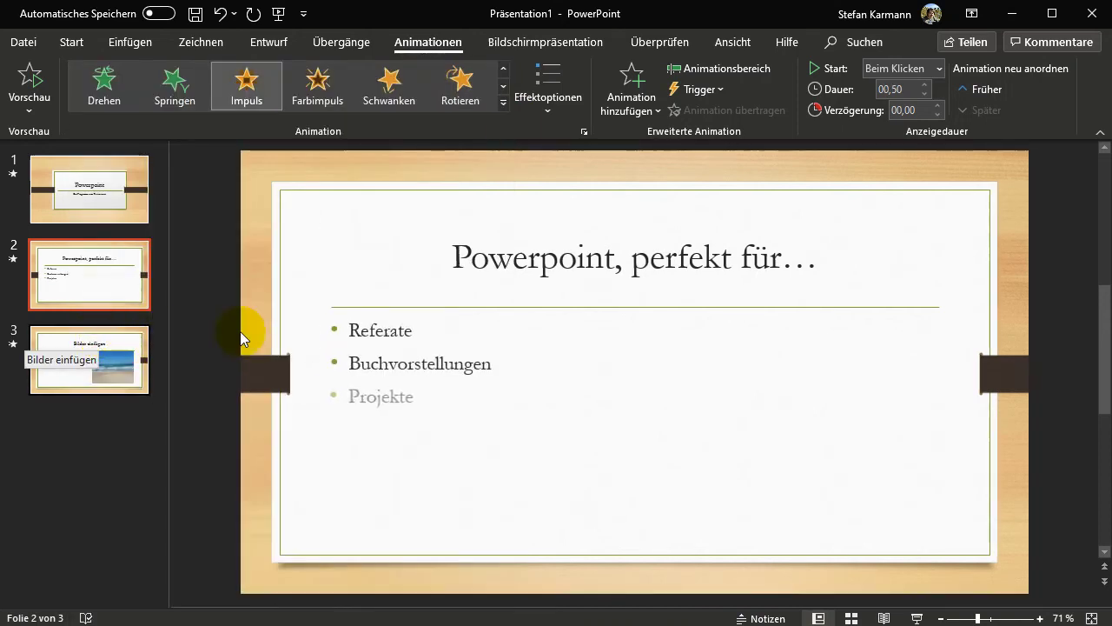
{"action": "left_click", "coordinate": [547, 98]}
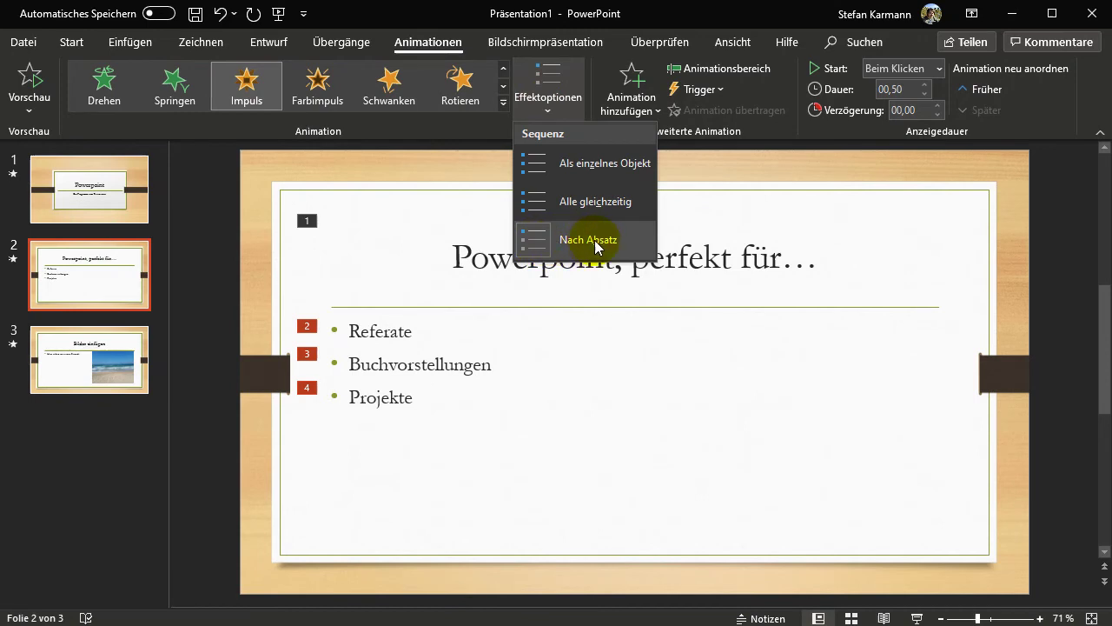
Step: Set the bullet animation's Sequenz to Nach Absatz, so the bullets are numbered 2, 3 and 4
{"action": "left_click", "coordinate": [573, 170]}
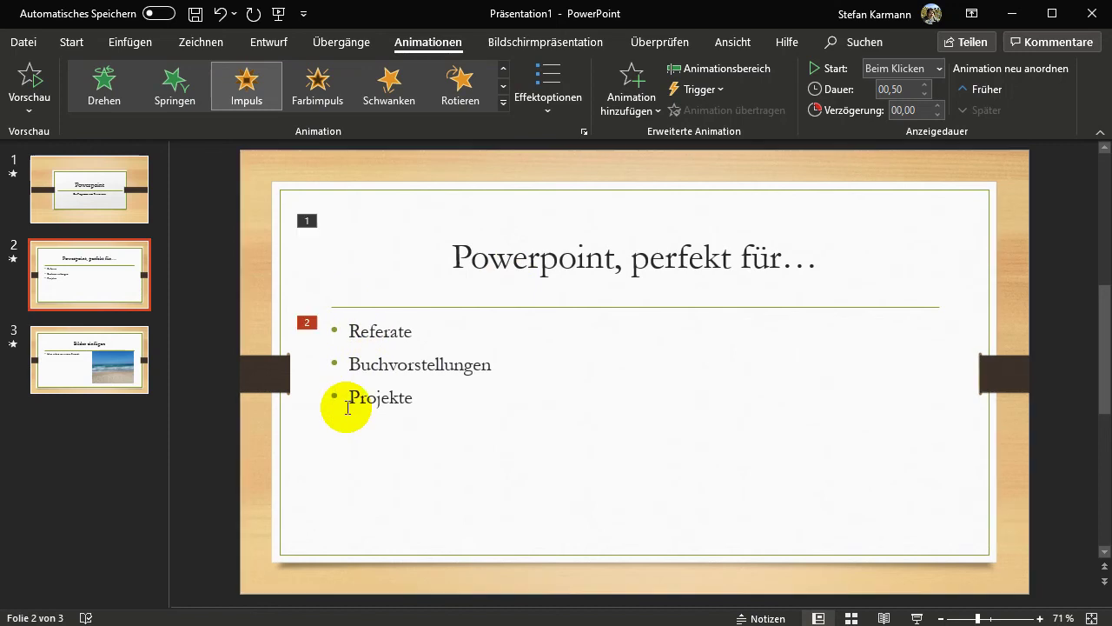
{"action": "left_click", "coordinate": [537, 102]}
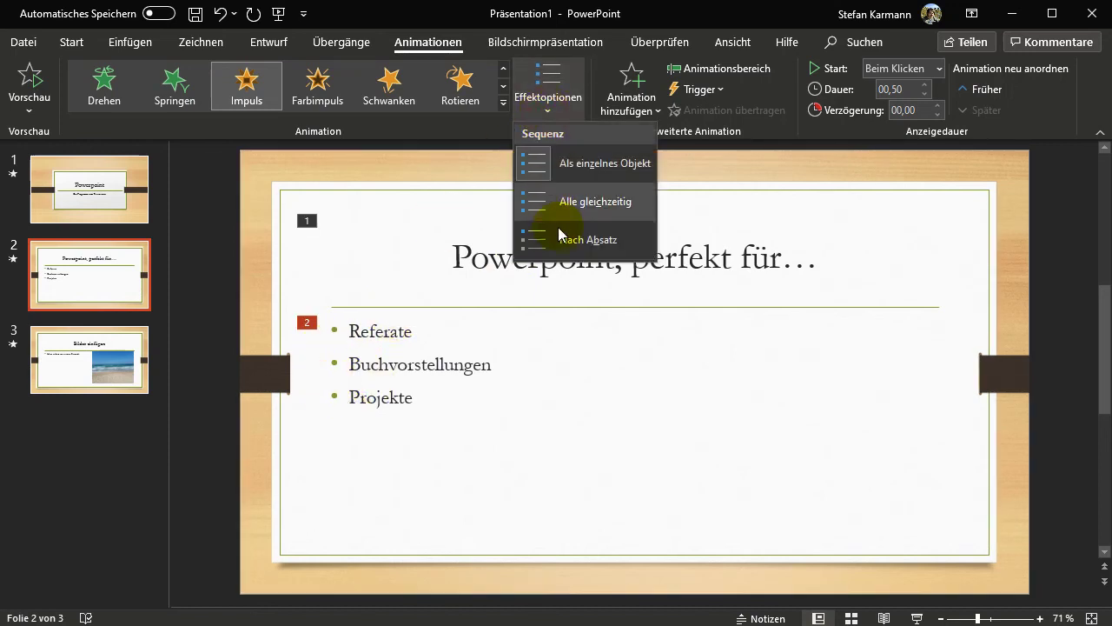
{"action": "left_click", "coordinate": [561, 237]}
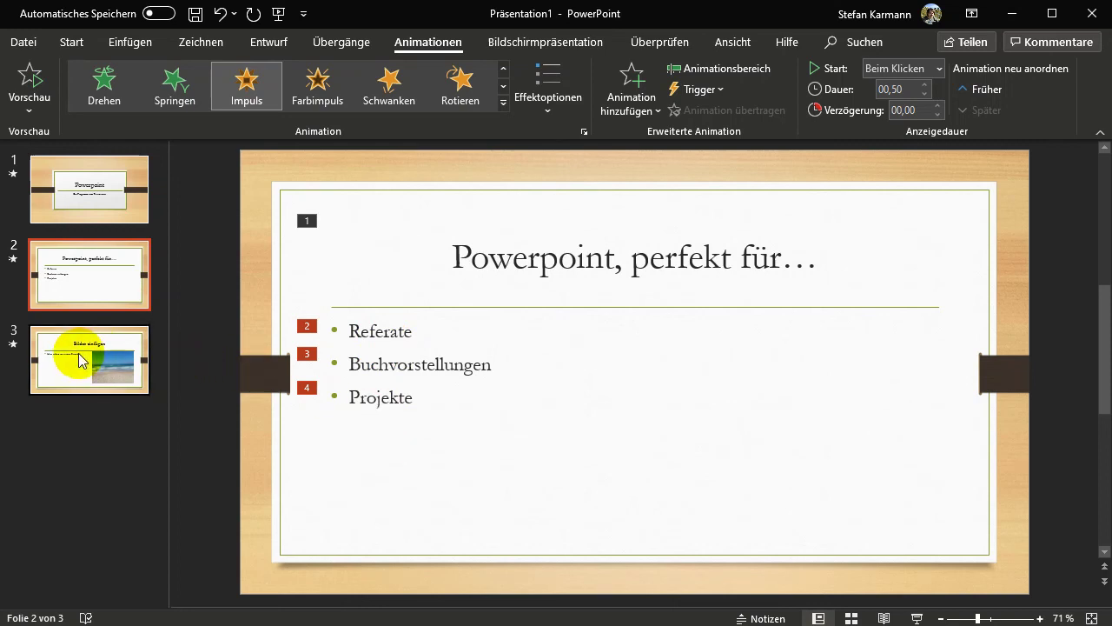
Step: On slide 3, give the title 'Bilder einfügen' an Einfliegen animation from the left
{"action": "left_click", "coordinate": [76, 361]}
{"action": "left_click", "coordinate": [343, 369]}
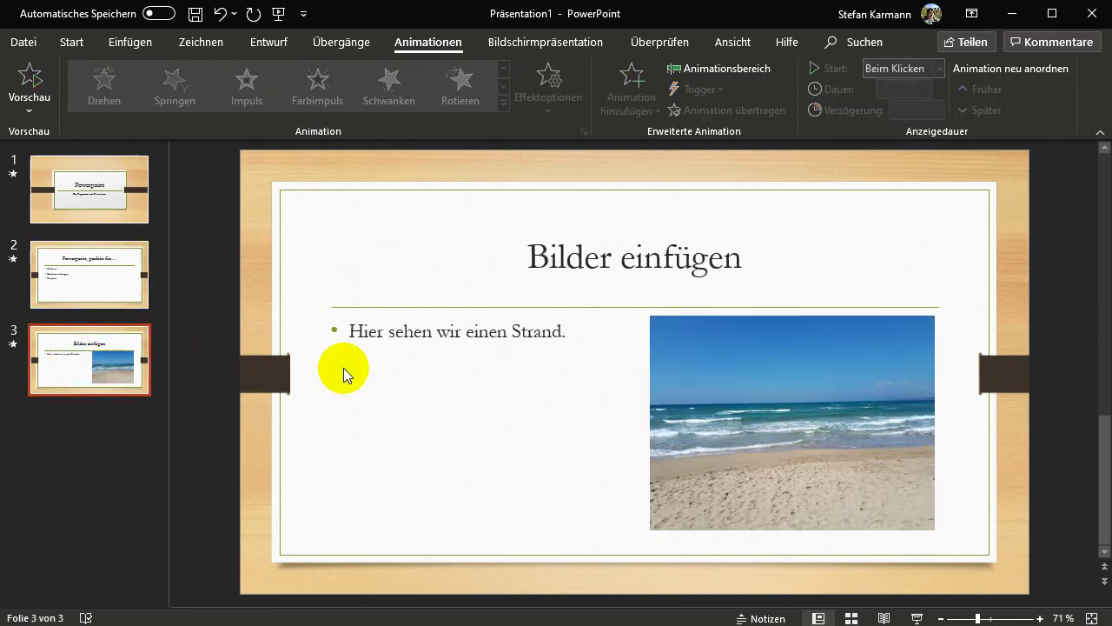
{"action": "left_click", "coordinate": [529, 254]}
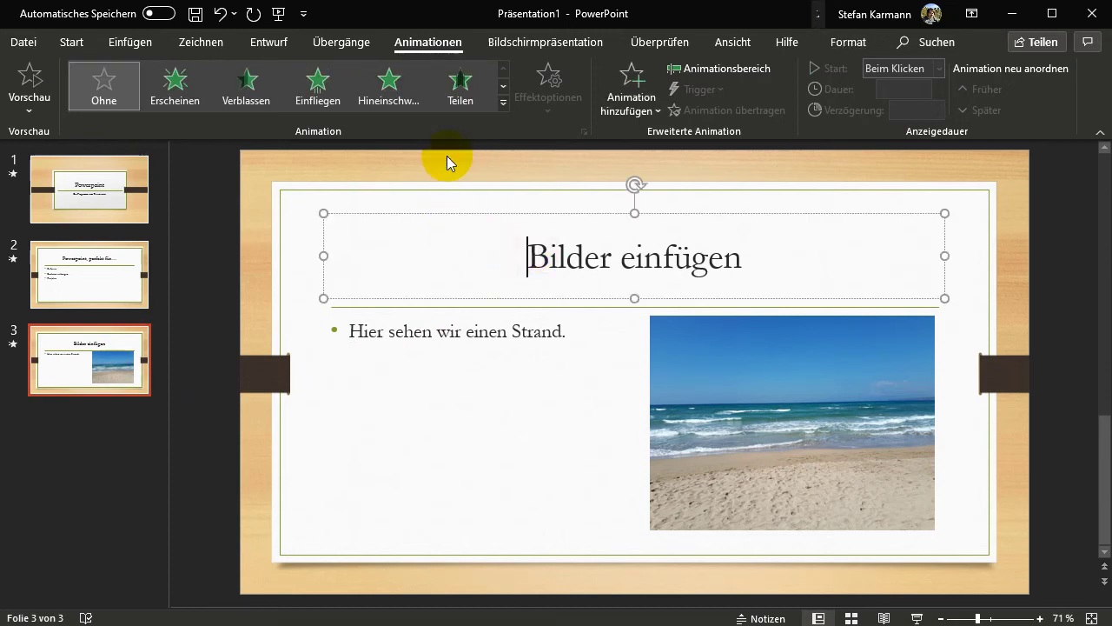
{"action": "left_click", "coordinate": [331, 97]}
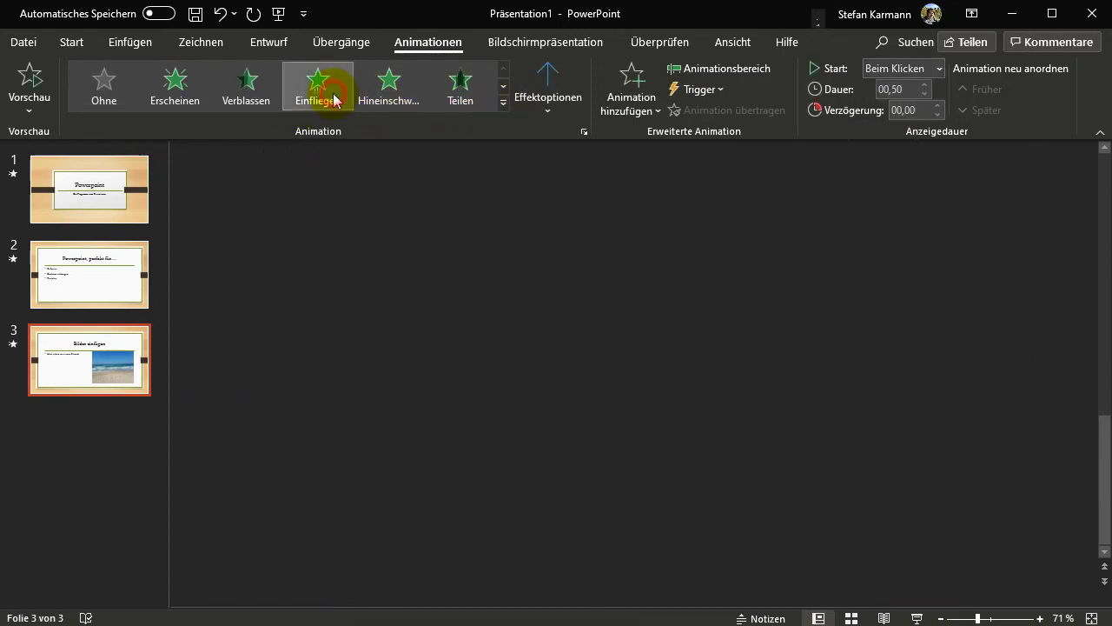
{"action": "left_click", "coordinate": [544, 111]}
{"action": "left_click", "coordinate": [551, 245]}
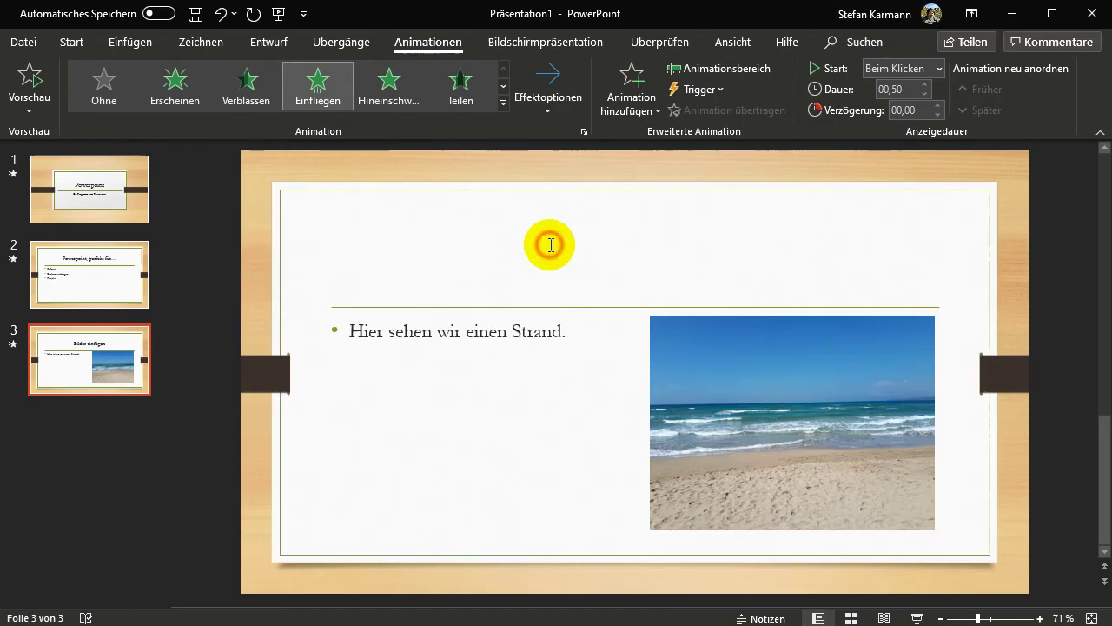
Step: Give the beach photo a Verblassen exit animation
{"action": "left_click", "coordinate": [713, 360]}
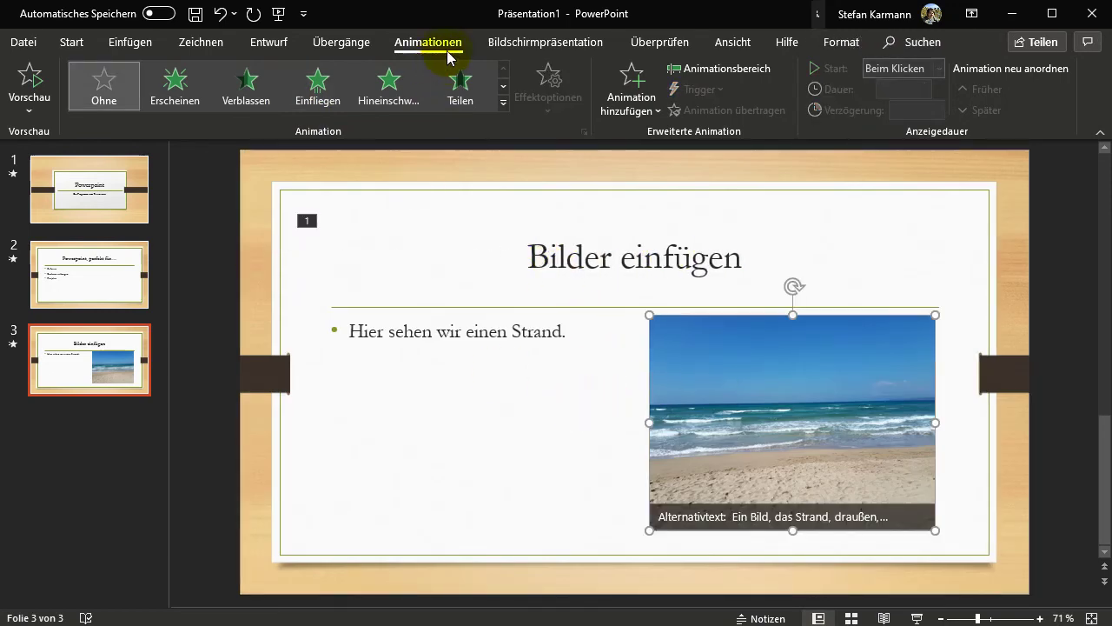
{"action": "left_click", "coordinate": [503, 102]}
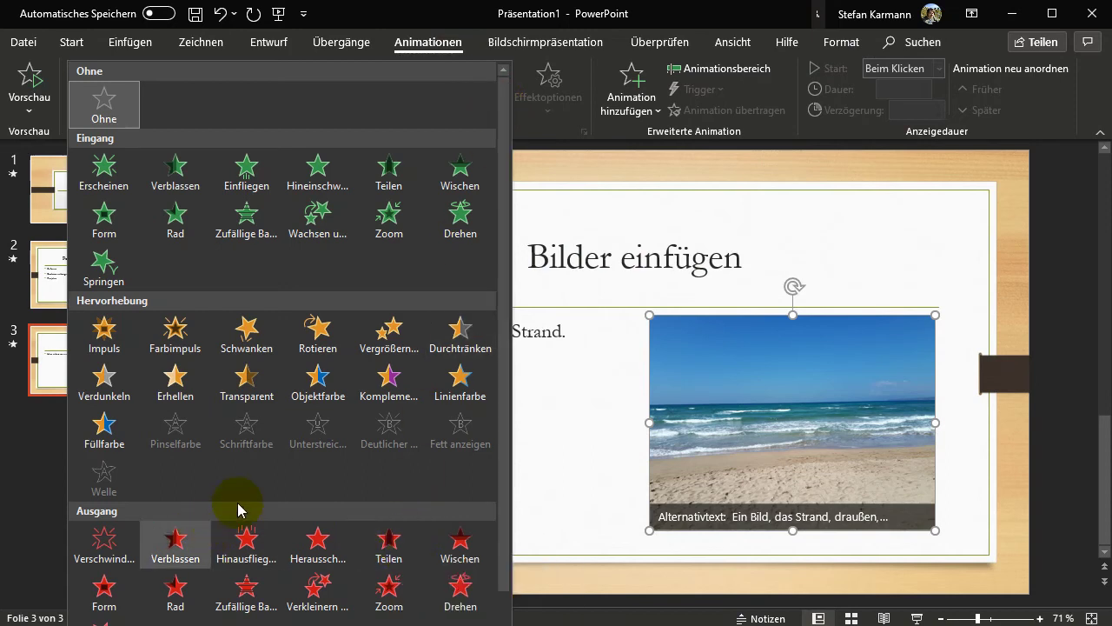
{"action": "left_click", "coordinate": [182, 553]}
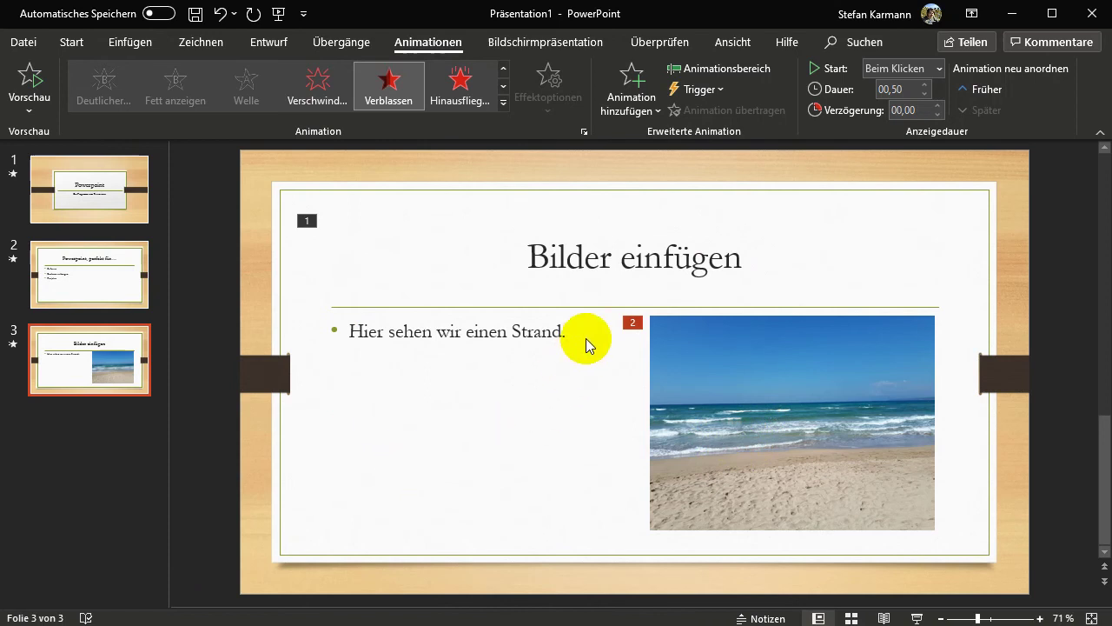
Step: Move the beach photo's fade-out ahead of the title's fly-in, then return to the Start tab
{"action": "left_click", "coordinate": [720, 367]}
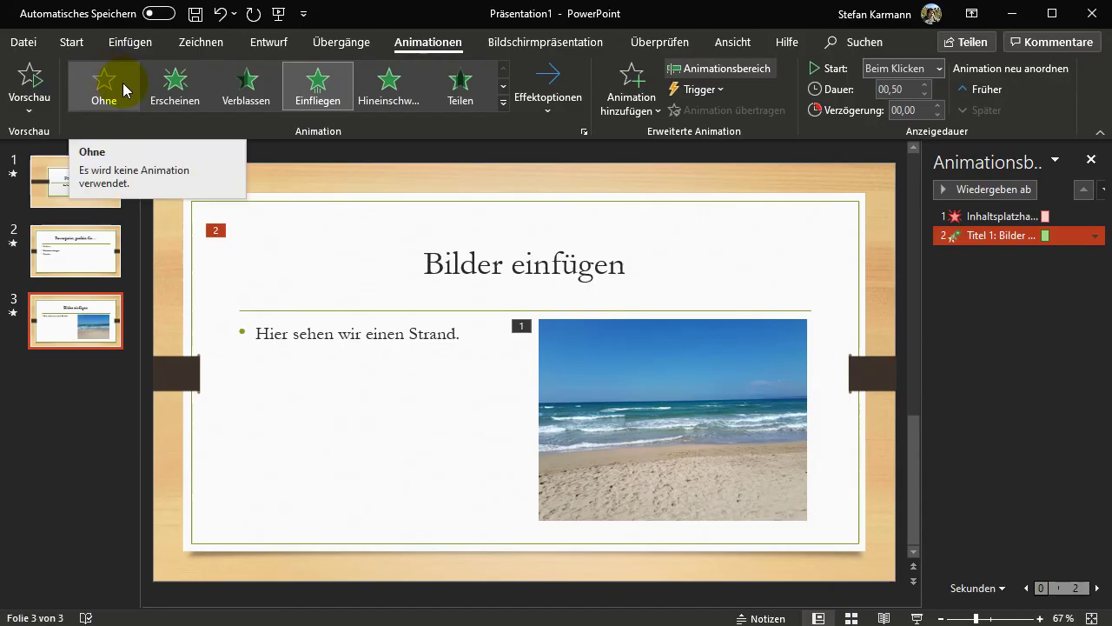
{"action": "left_click", "coordinate": [72, 41]}
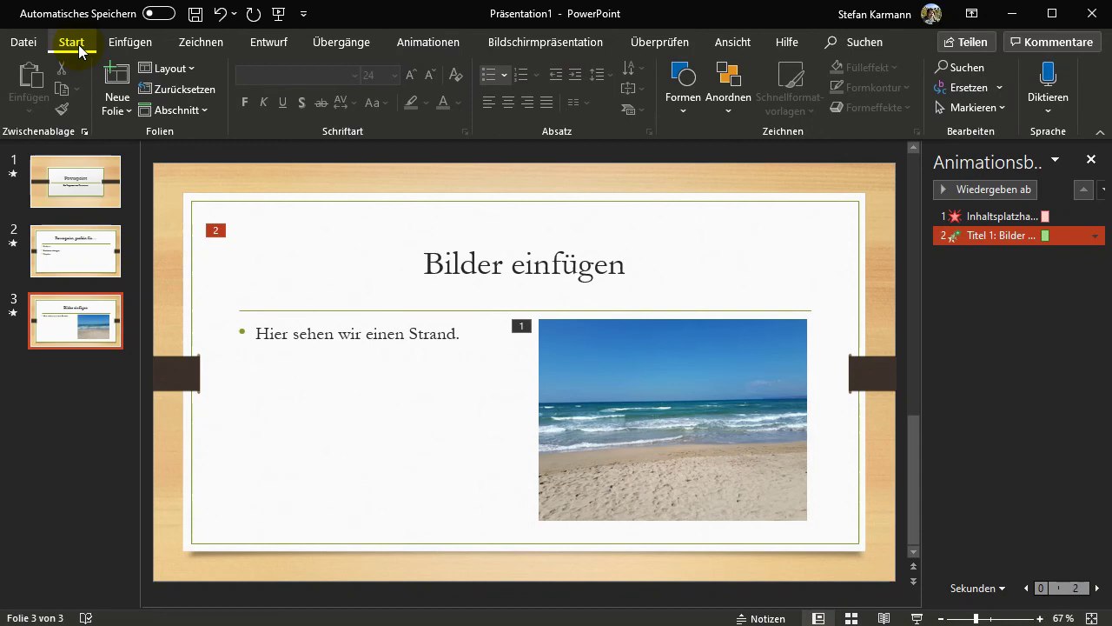
Step: Open the print preview, keep all slides, and choose the Handzettel 2 Folien layout
{"action": "left_click", "coordinate": [25, 42]}
{"action": "left_click", "coordinate": [62, 318]}
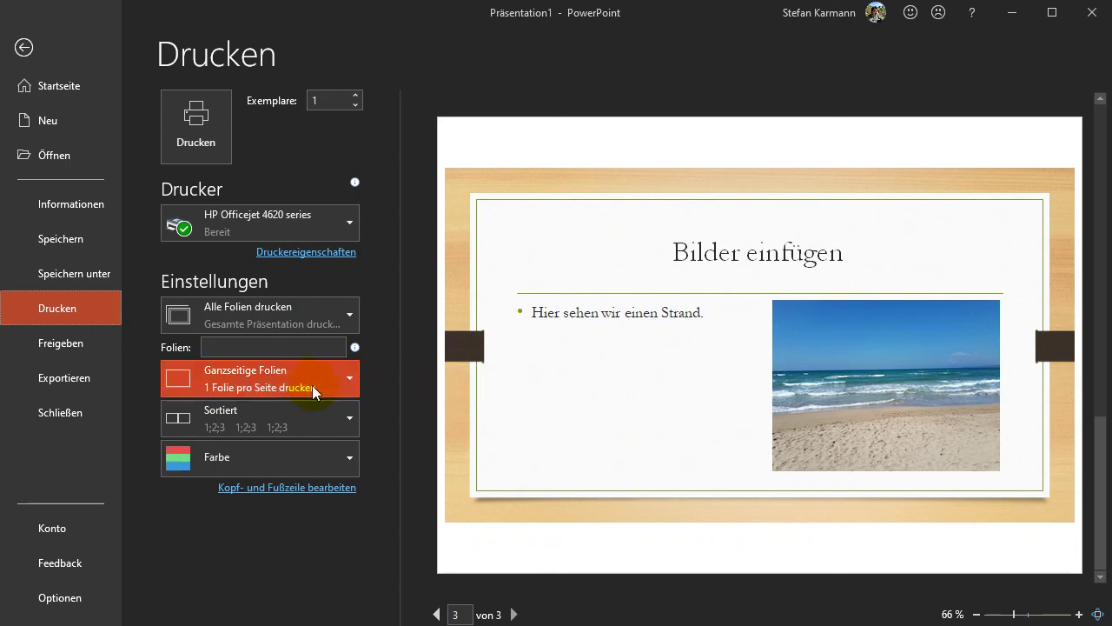
{"action": "left_click", "coordinate": [352, 322]}
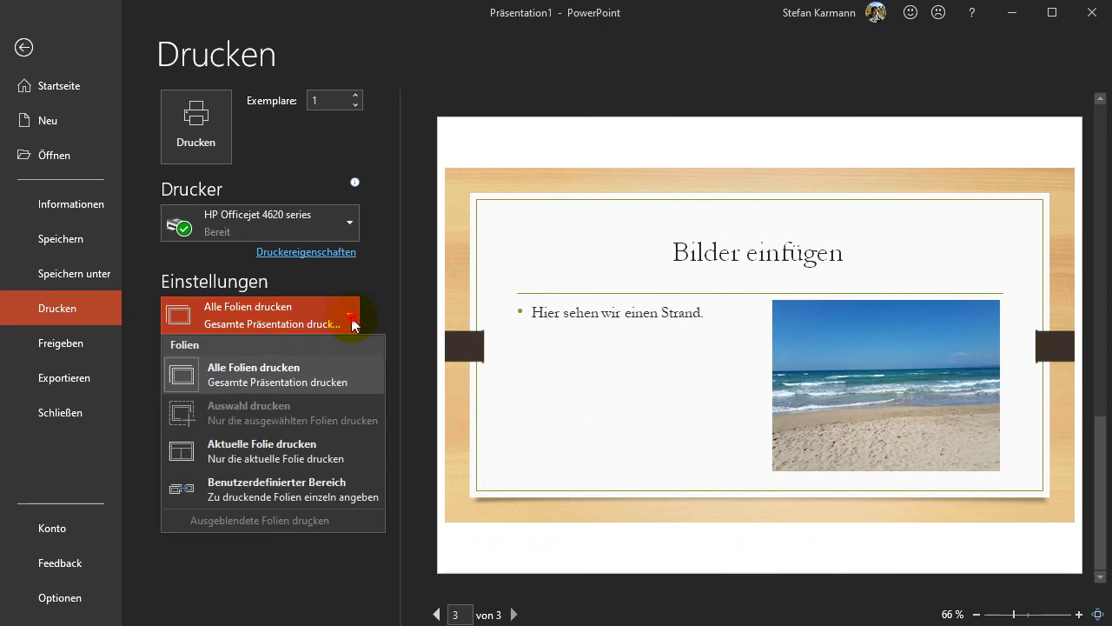
{"action": "left_click", "coordinate": [348, 376]}
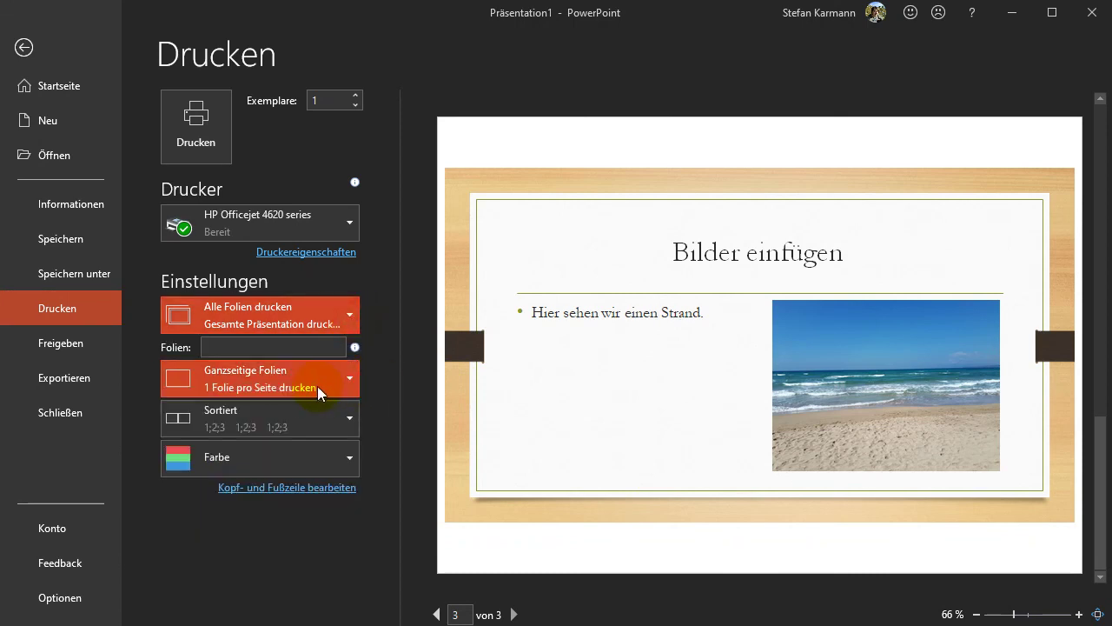
{"action": "left_click", "coordinate": [346, 384]}
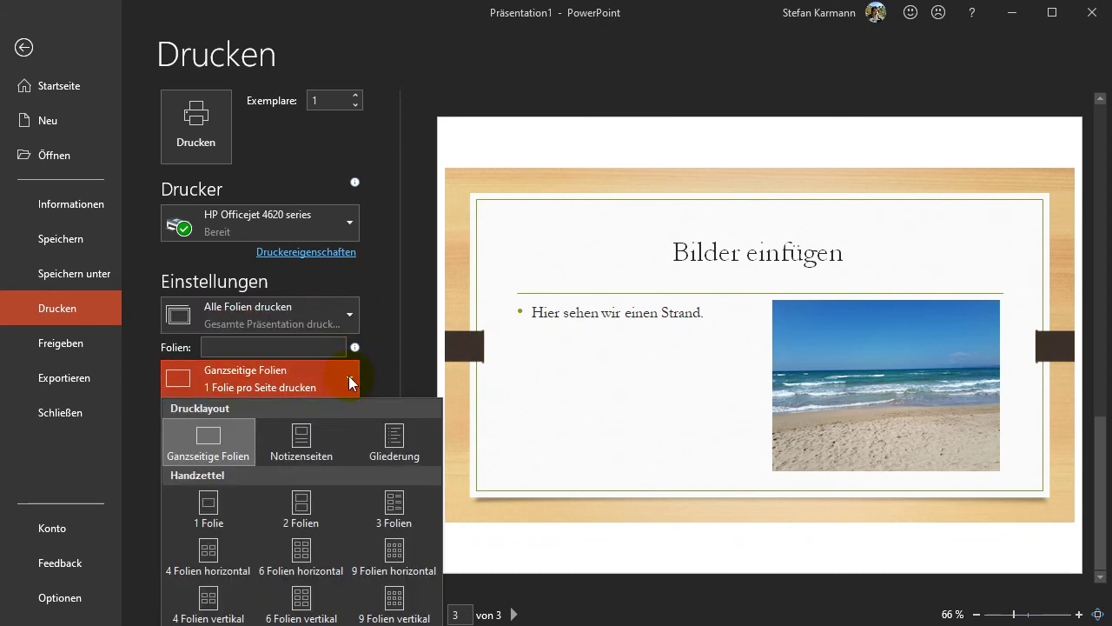
{"action": "left_click", "coordinate": [312, 514]}
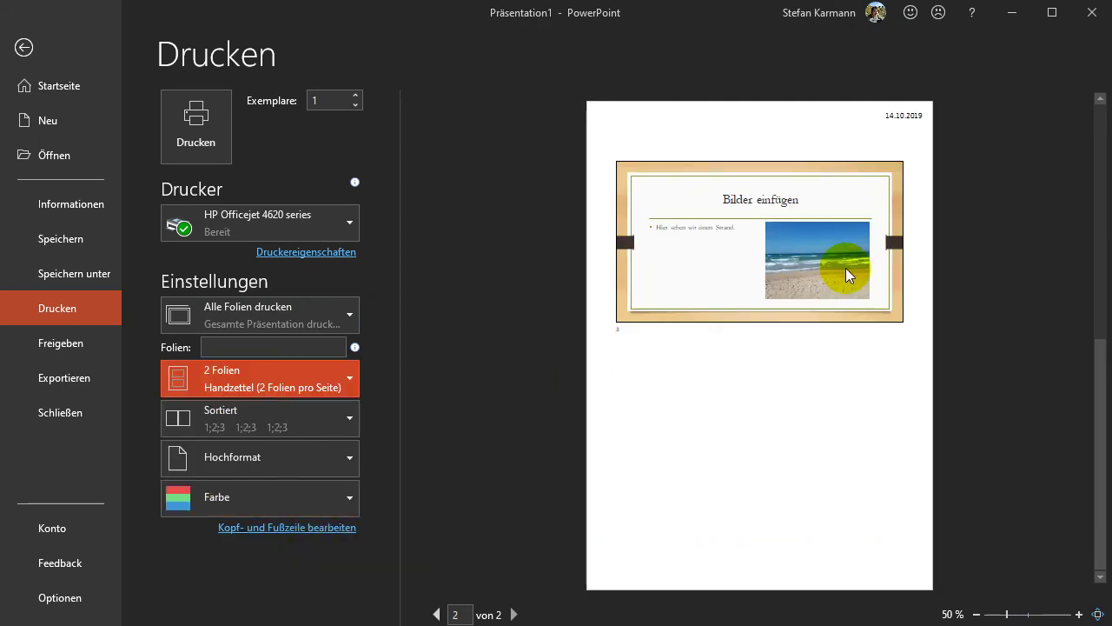
Step: Page through both handout pages, then switch the layout to Handzettel 3 Folien
{"action": "left_click", "coordinate": [437, 615]}
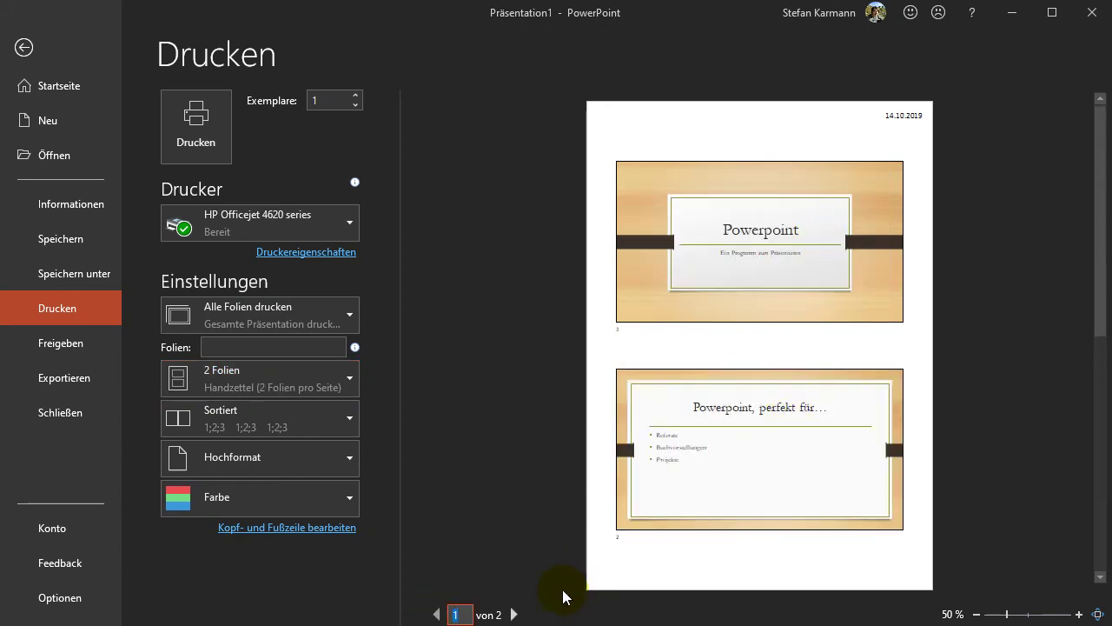
{"action": "left_click", "coordinate": [513, 615]}
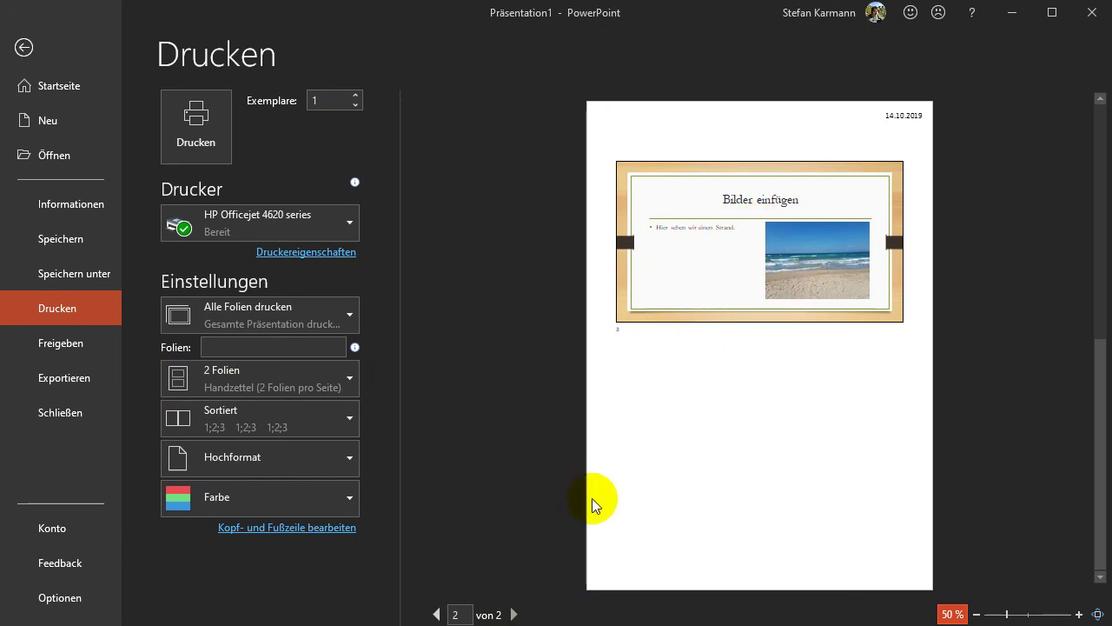
{"action": "left_click", "coordinate": [436, 615]}
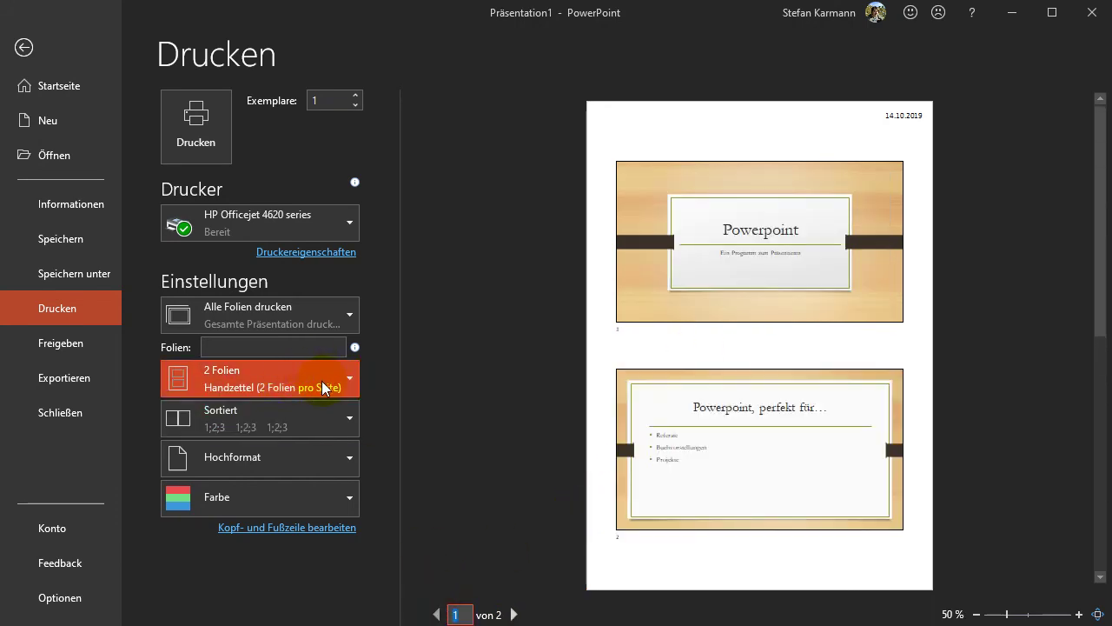
{"action": "left_click", "coordinate": [352, 387]}
{"action": "left_click", "coordinate": [402, 510]}
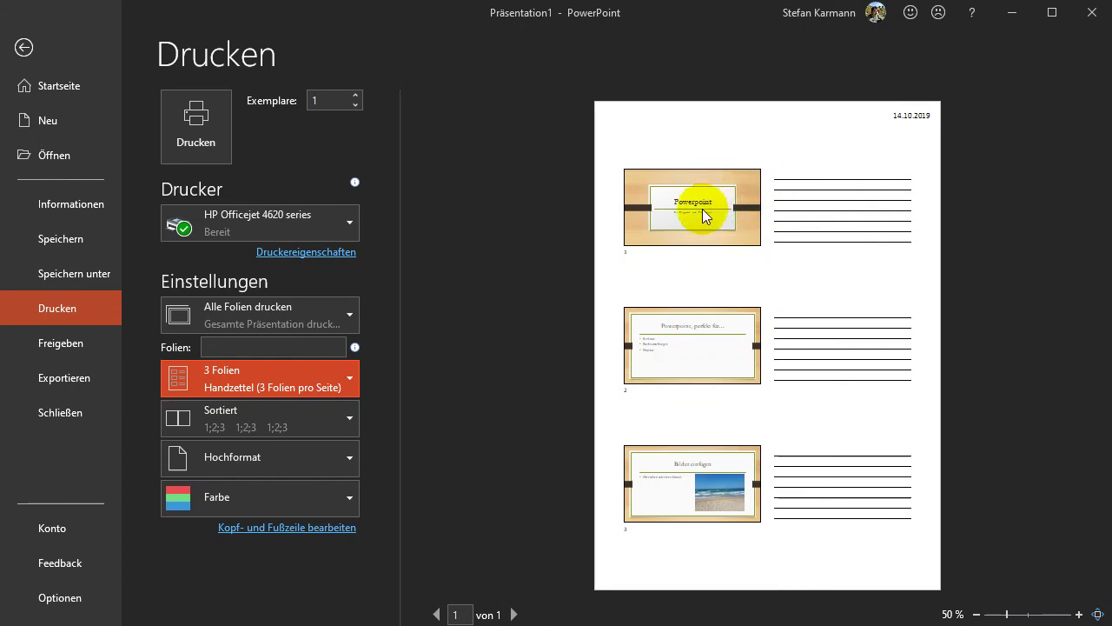
Step: Change the handout layout to 6 Folien horizontal, then 9 Folien horizontal, and return to editing slide 3
{"action": "left_click", "coordinate": [353, 380]}
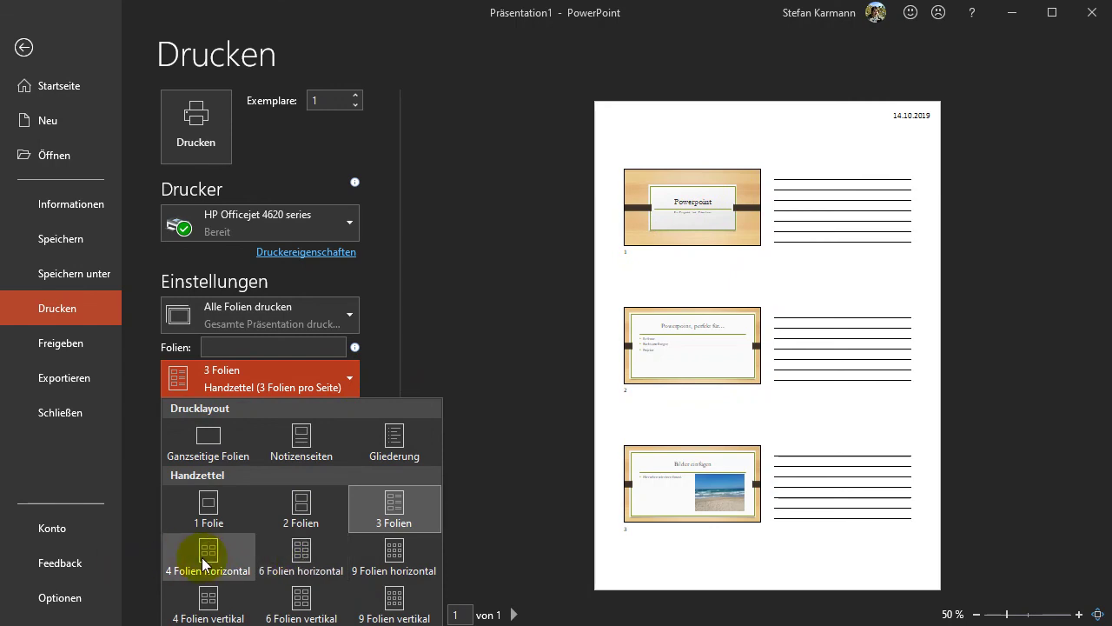
{"action": "left_click", "coordinate": [295, 561]}
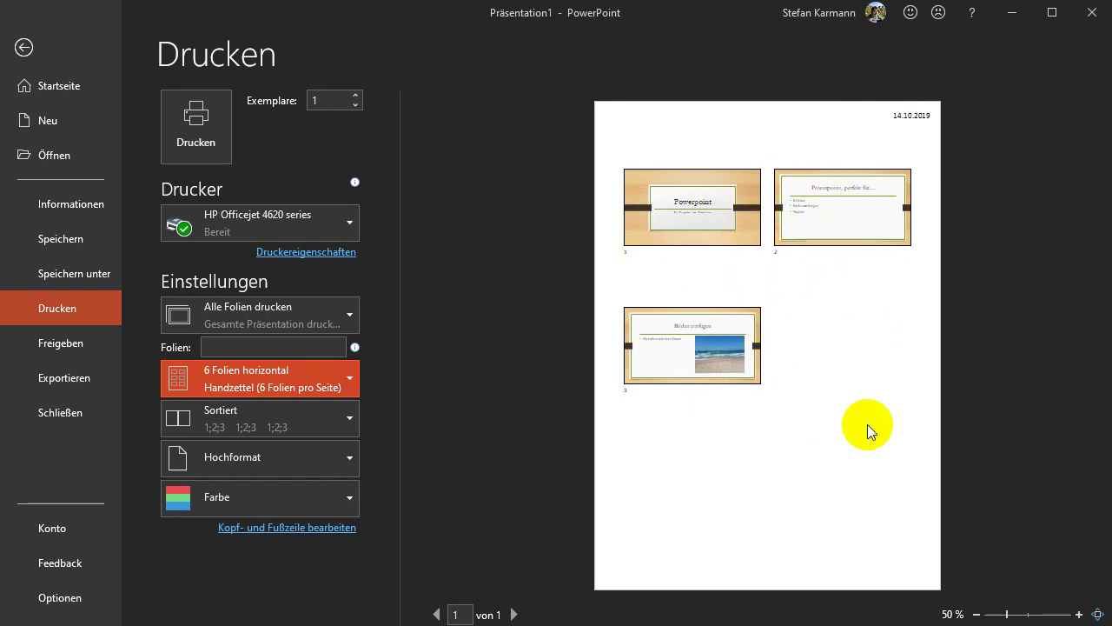
{"action": "left_click", "coordinate": [361, 380]}
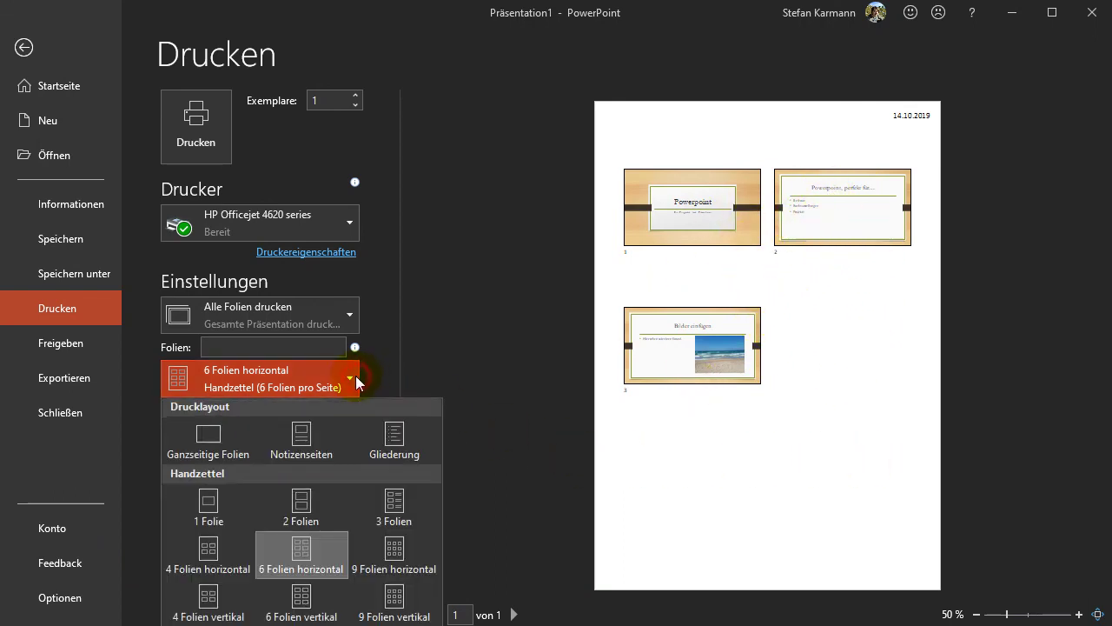
{"action": "left_click", "coordinate": [407, 556]}
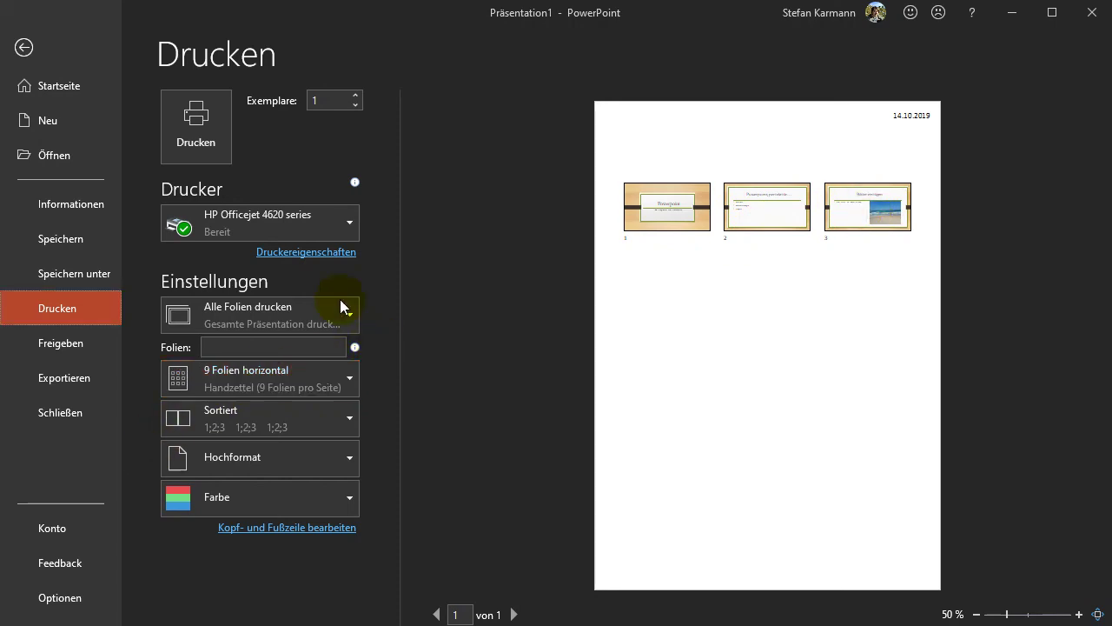
{"action": "left_click", "coordinate": [25, 45]}
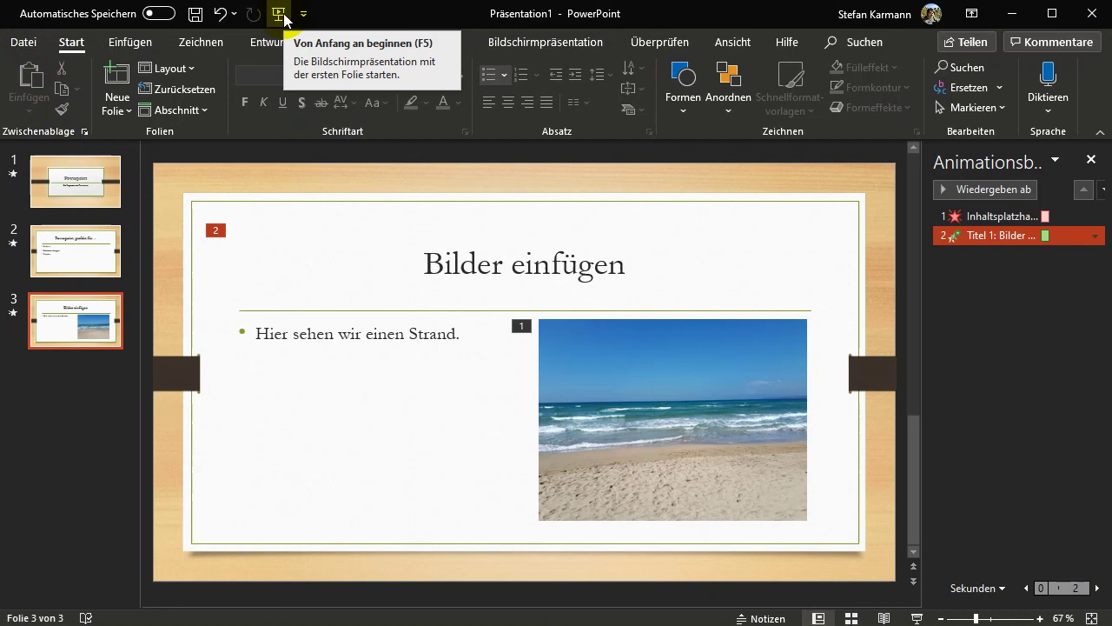
Step: Show the Bildschirmpräsentation commands, ready to start presenting the deck
{"action": "left_click", "coordinate": [540, 45]}
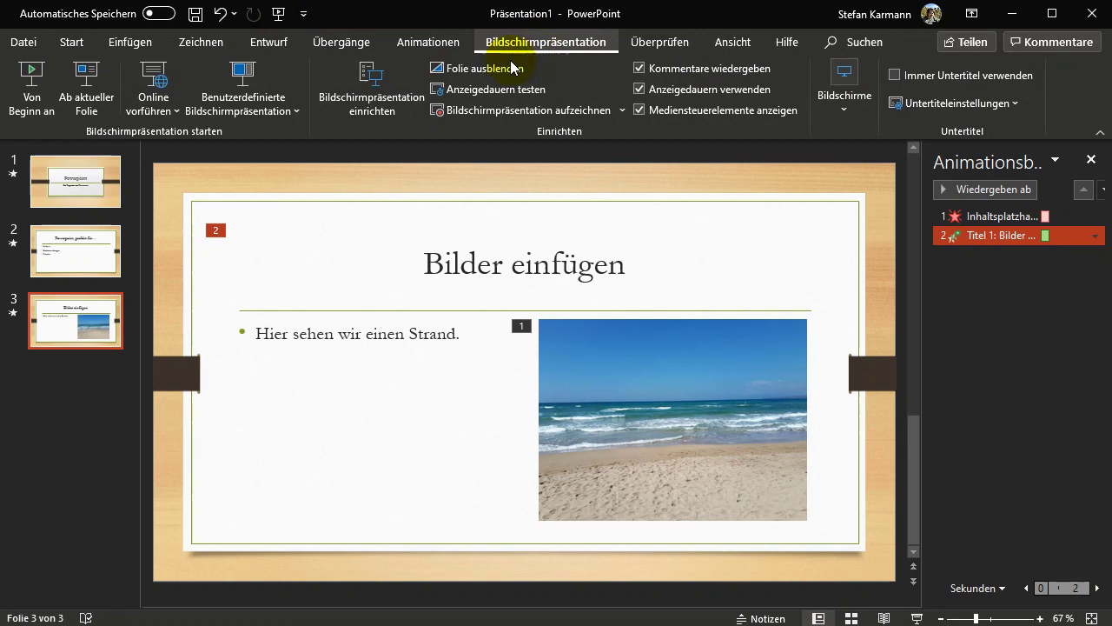